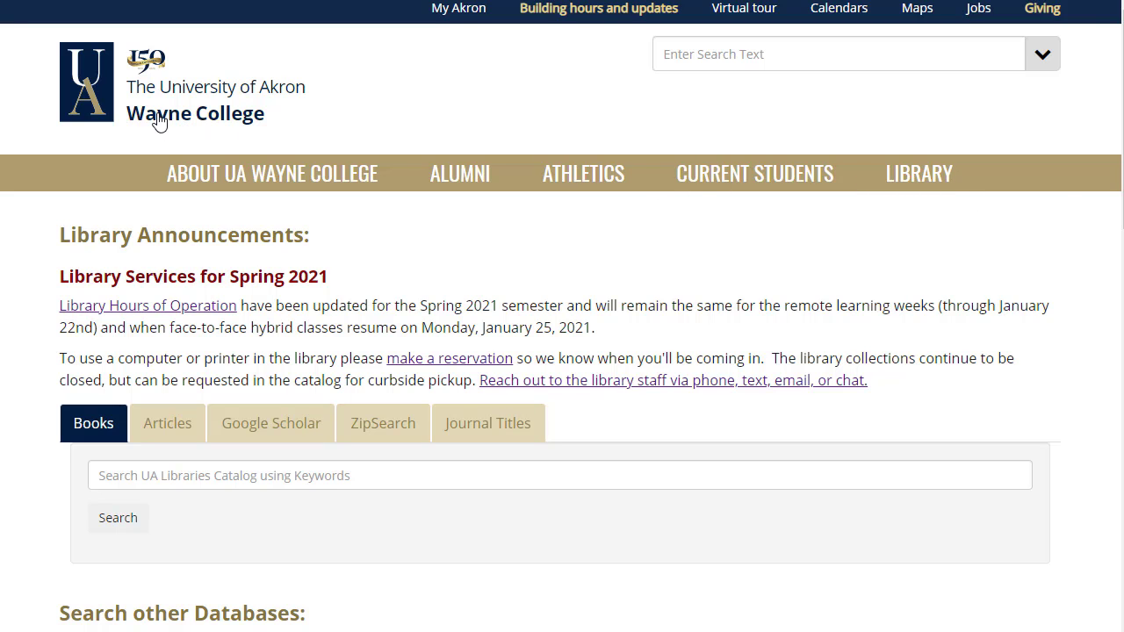
- Find the Information Literacy section with its Library 201 links on the Wayne College Library page and highlight its heading
scroll(234, 130, down, 1)
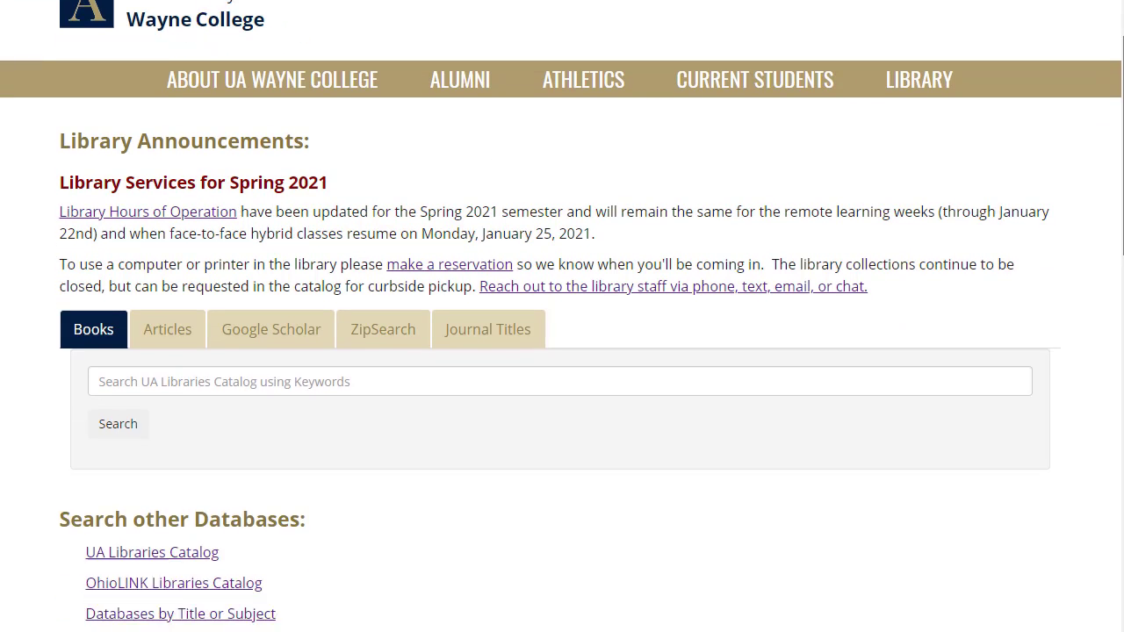
scroll(1117, 188, down, 7)
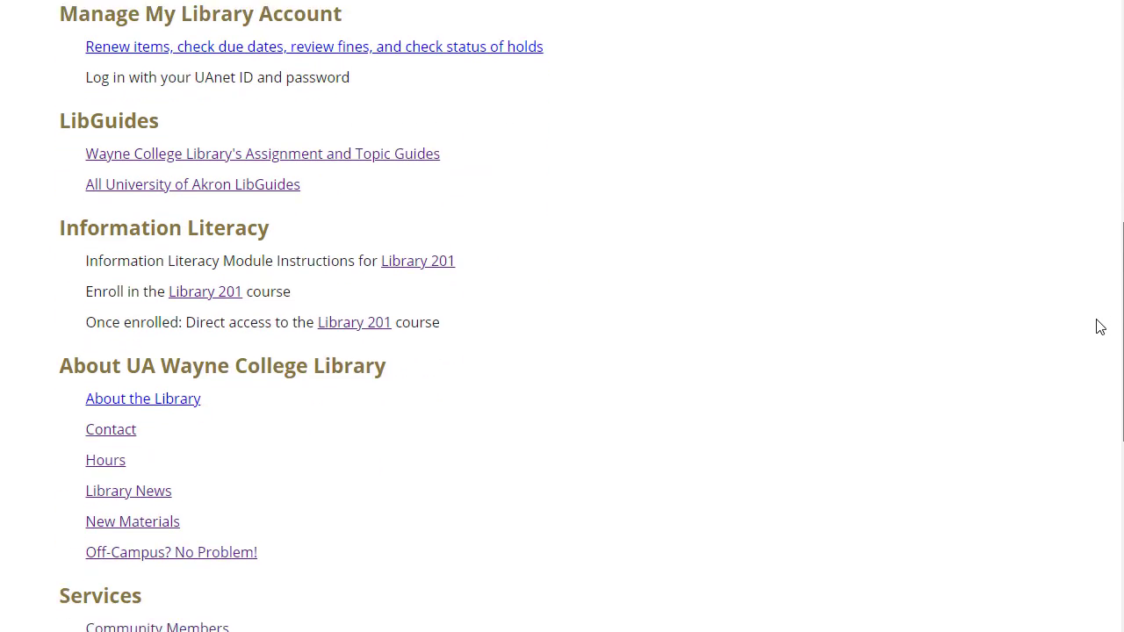
scroll(1098, 334, down, 1)
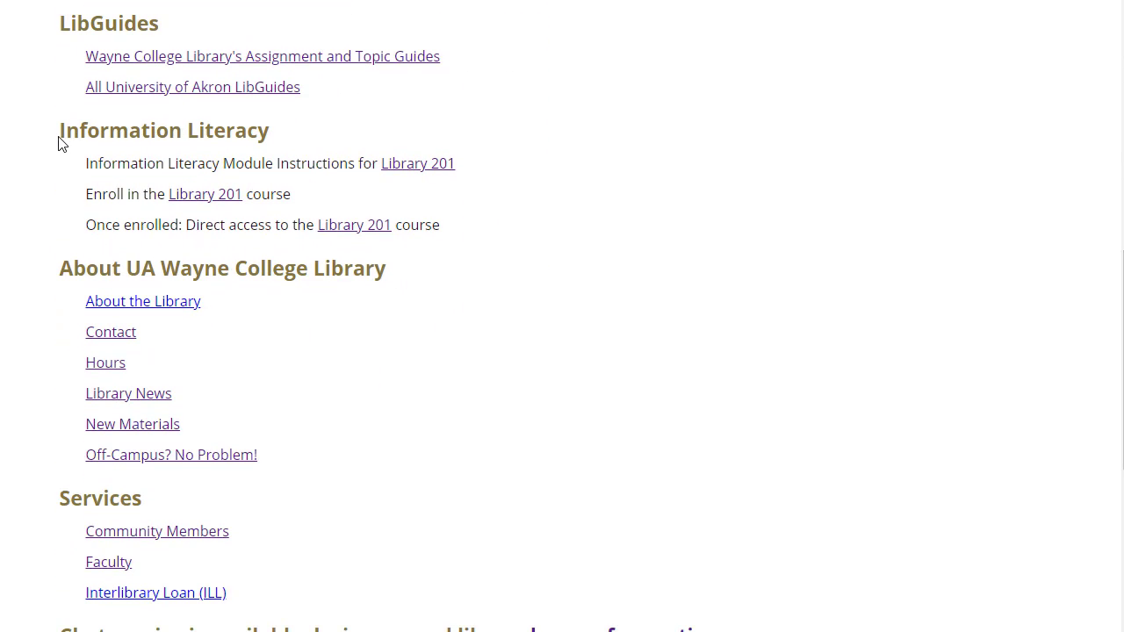
drag(61, 131, 296, 133)
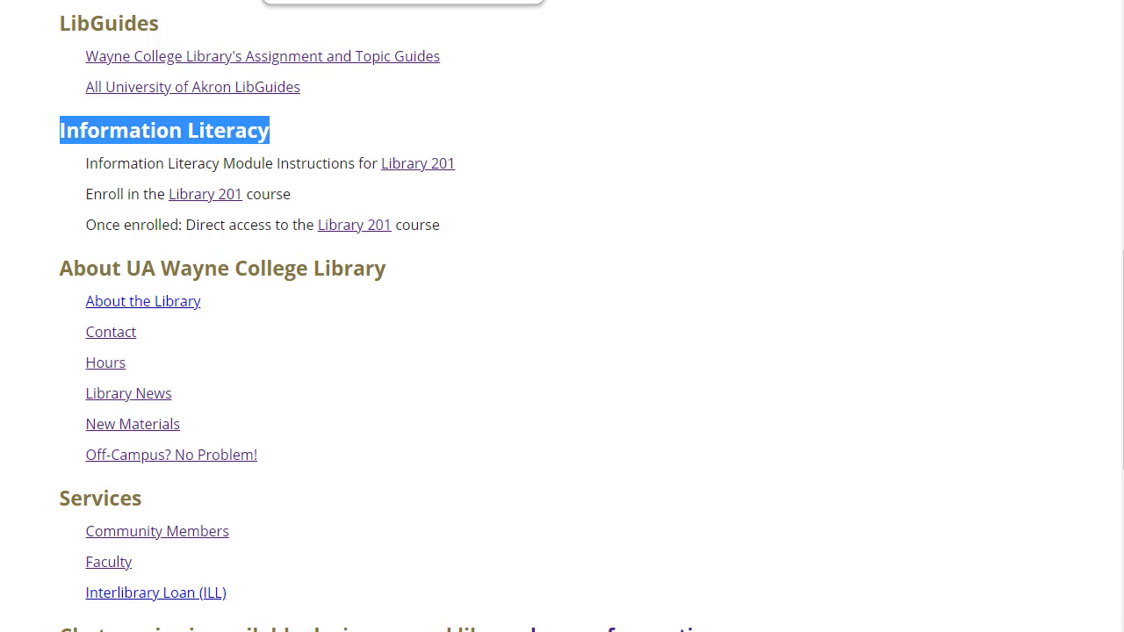
- Switch to Brightspace, search Discover for "library 201" and open the Library 201 course listing
click(351, 1)
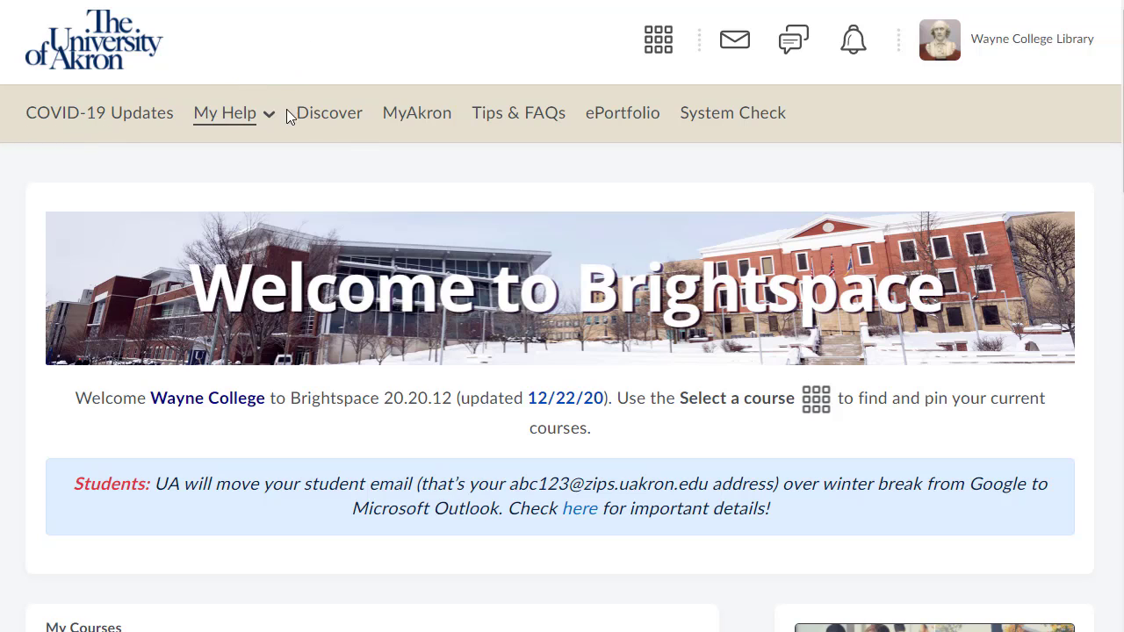
click(344, 124)
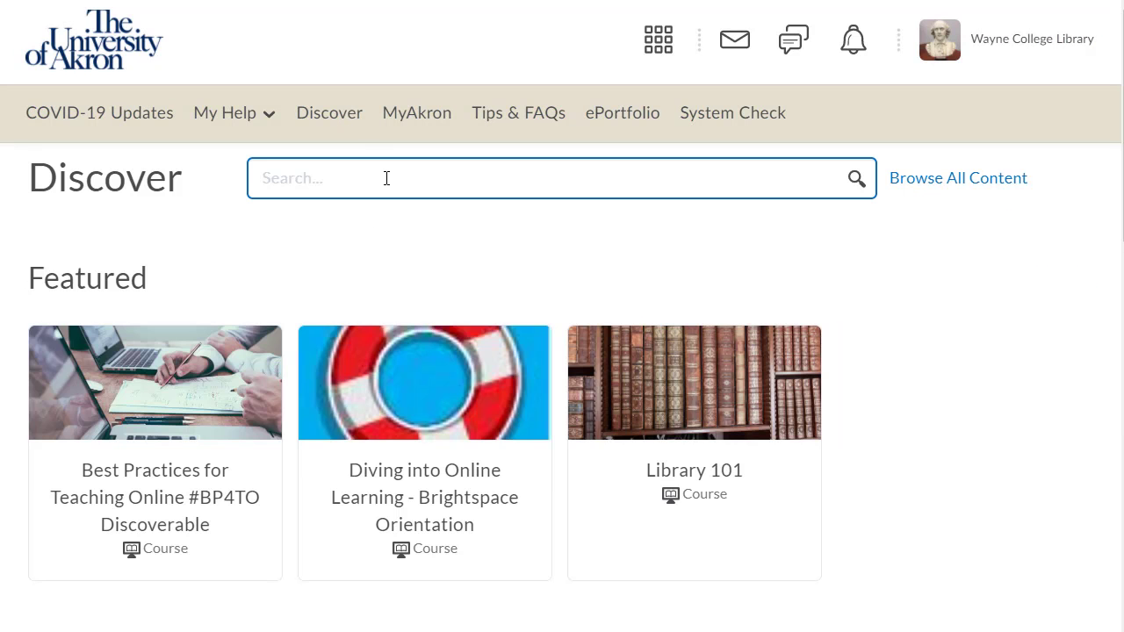
text(library 201)
click(918, 179)
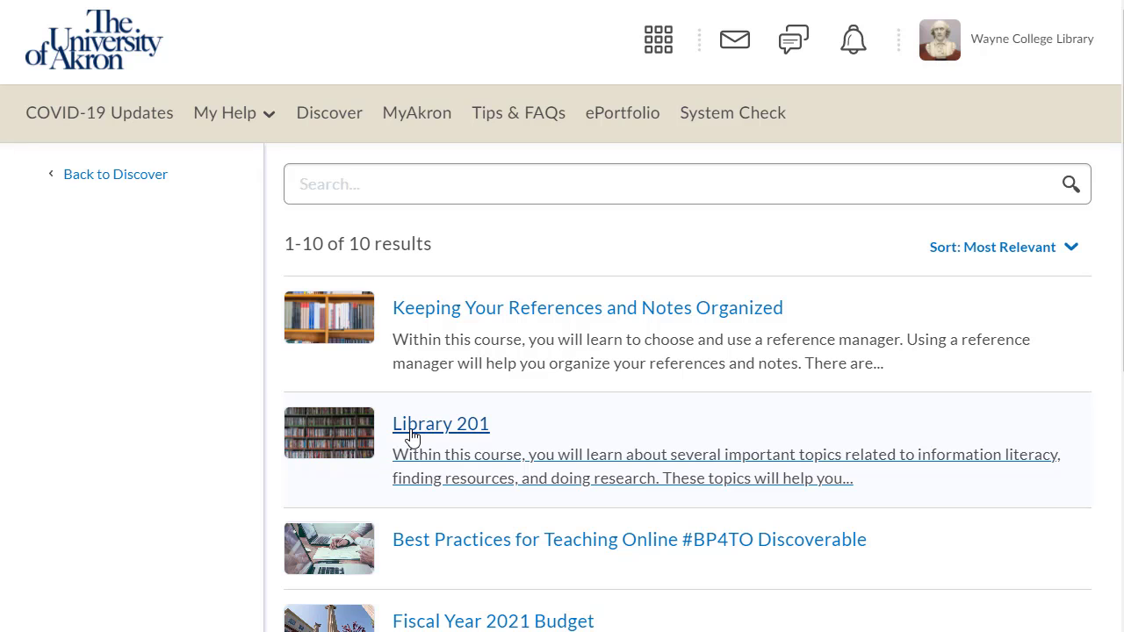
click(430, 431)
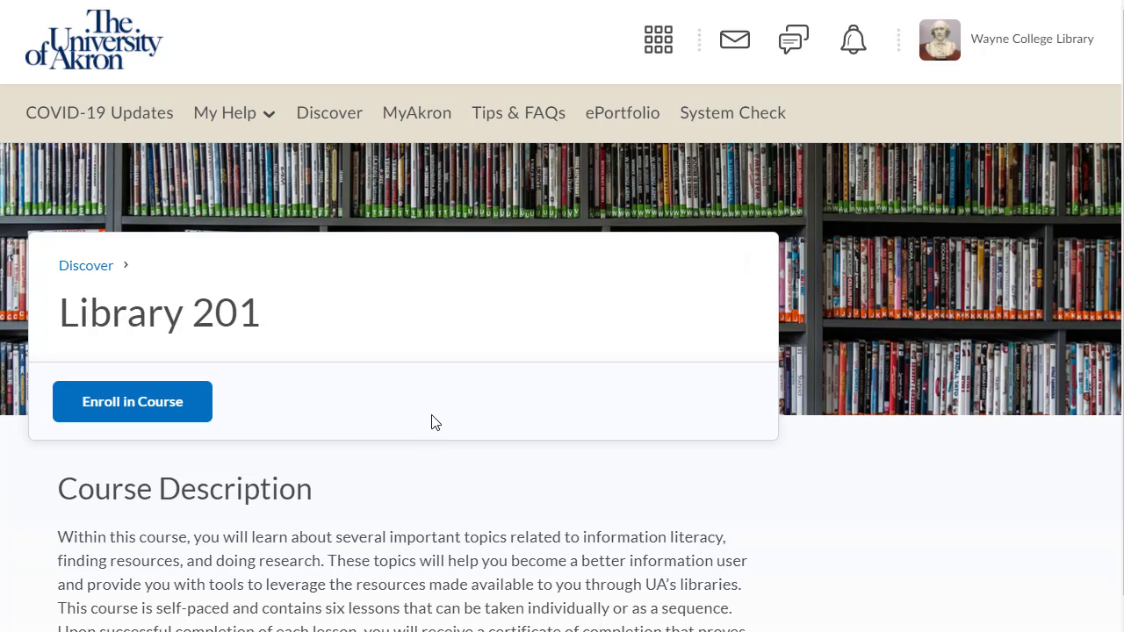
- Enroll in the Library 201 course and open it
scroll(436, 418, down, 1)
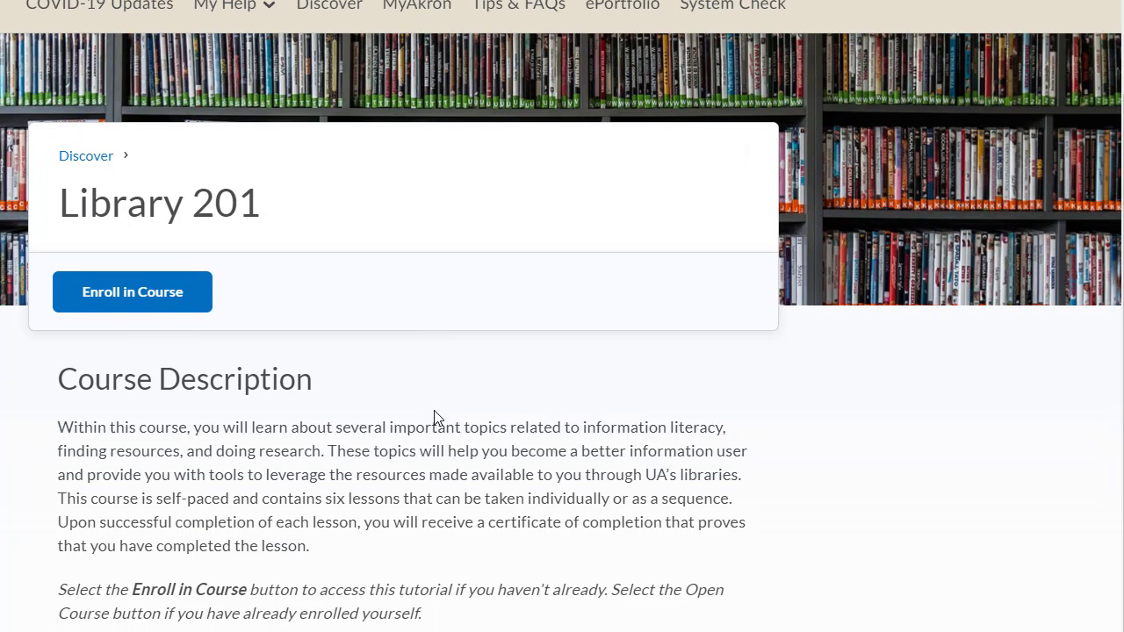
click(135, 298)
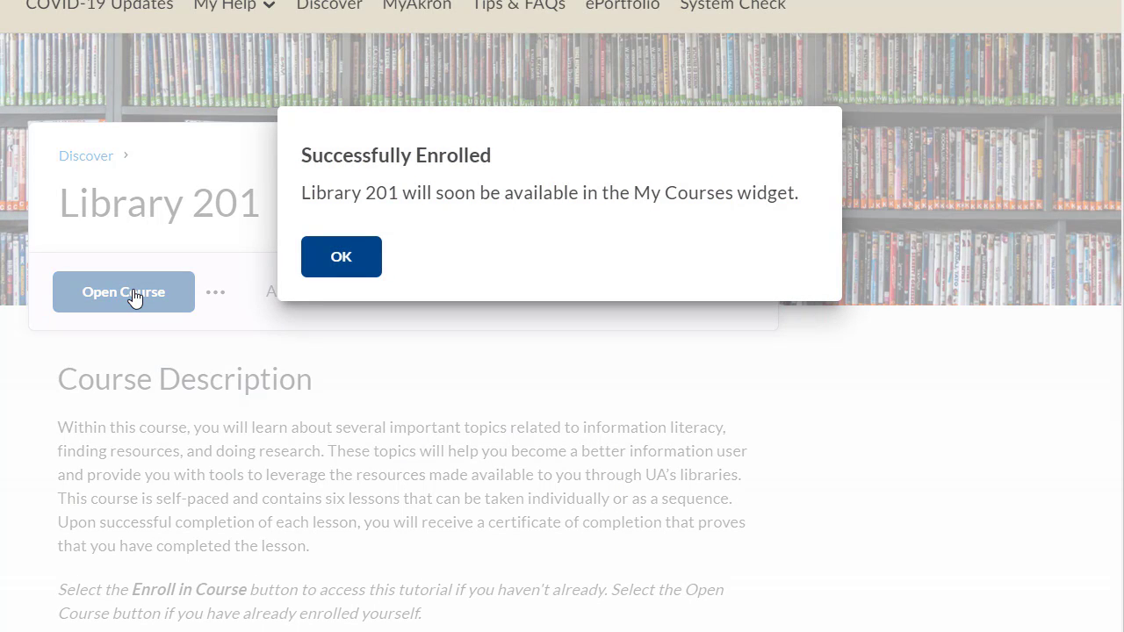
click(354, 266)
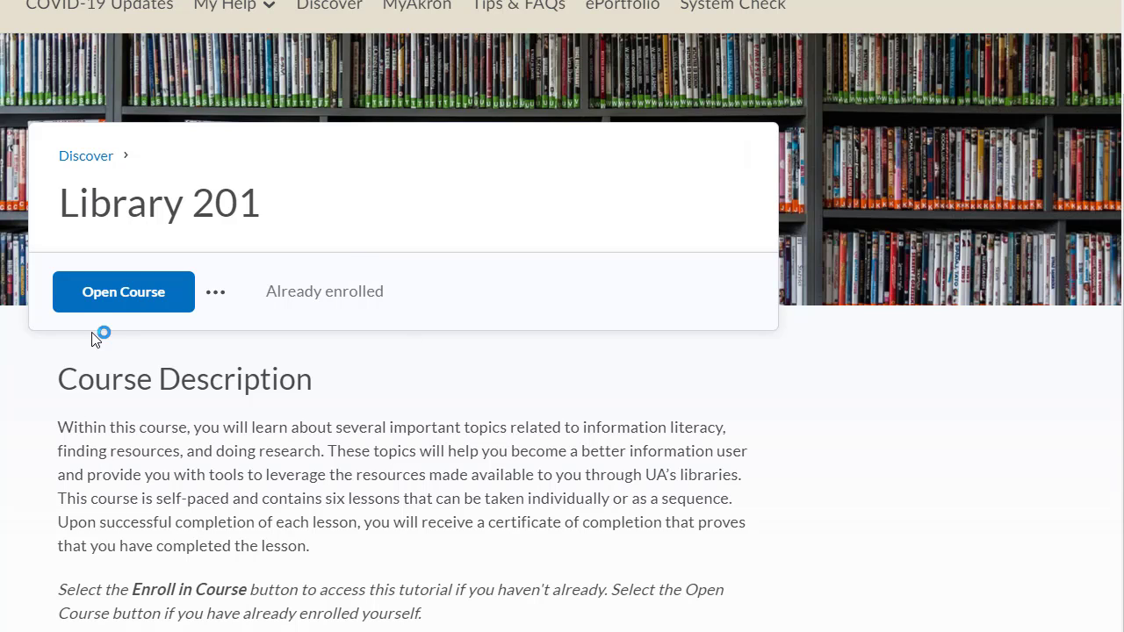
click(128, 298)
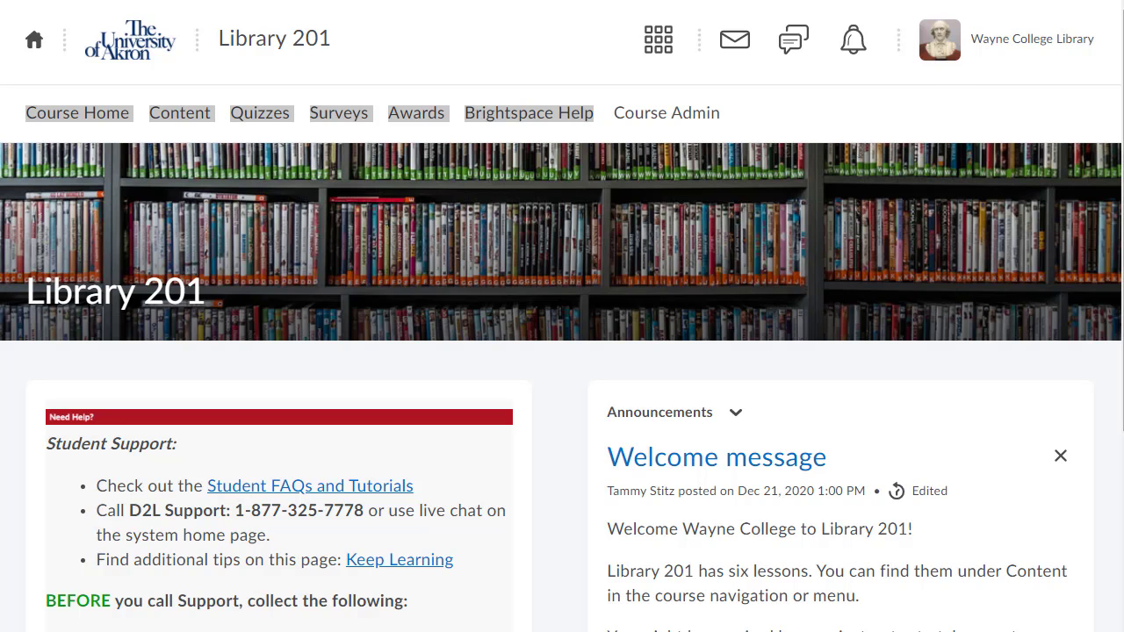
- Read the welcome message on the Library 201 course home and clear the highlighting from the course navigation
scroll(1107, 233, down, 3)
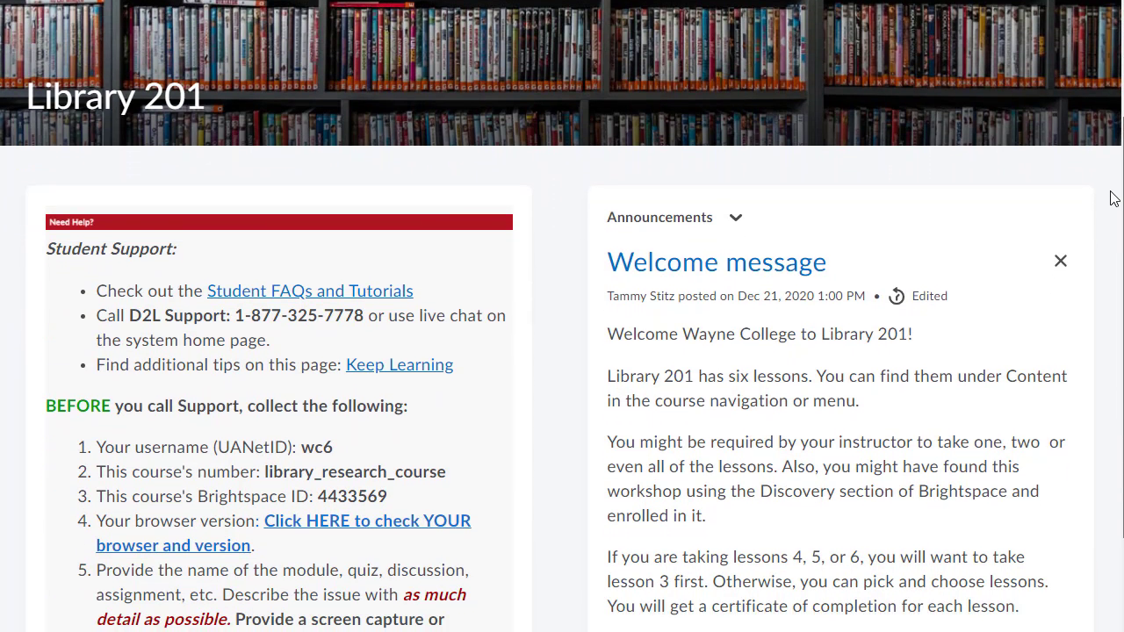
scroll(1107, 233, down, 2)
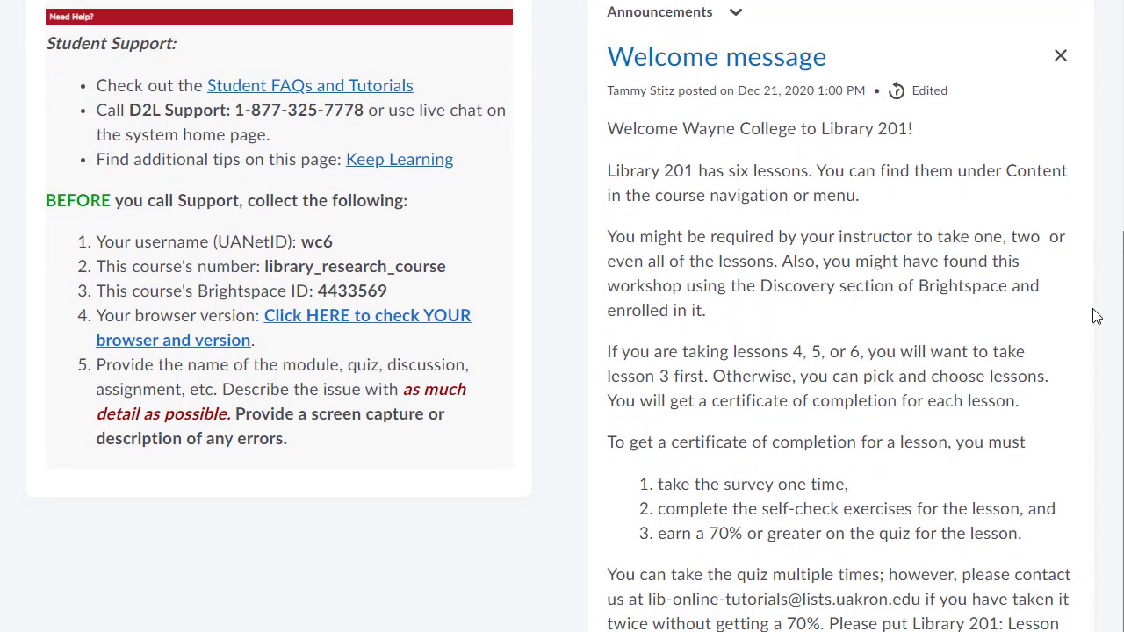
scroll(1096, 327, down, 1)
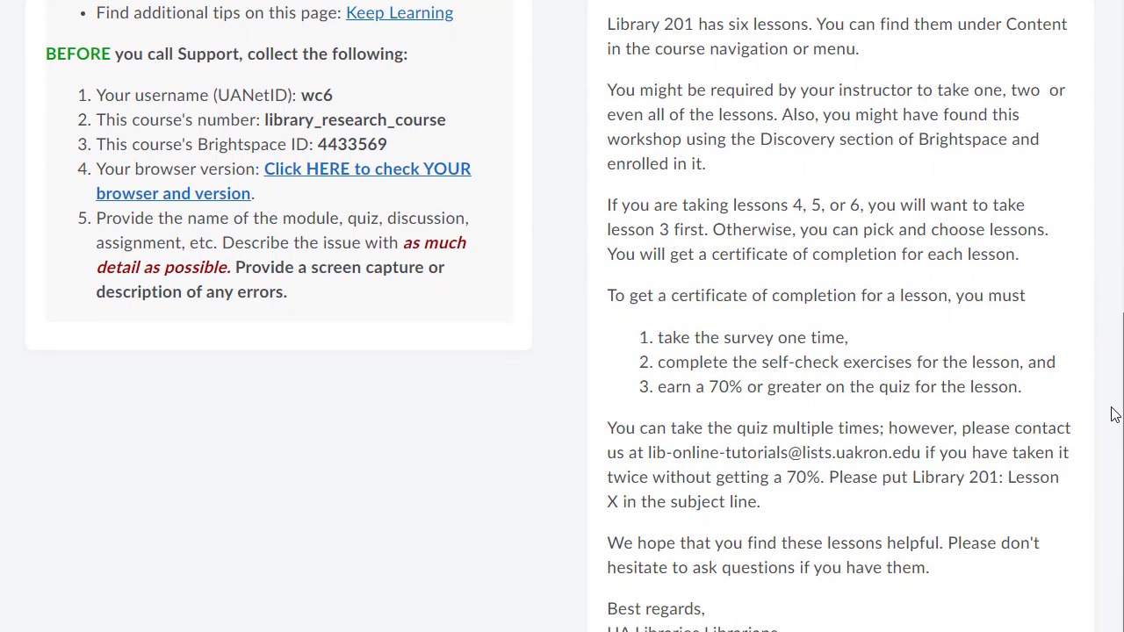
scroll(1111, 404, up, 3)
scroll(1111, 239, up, 3)
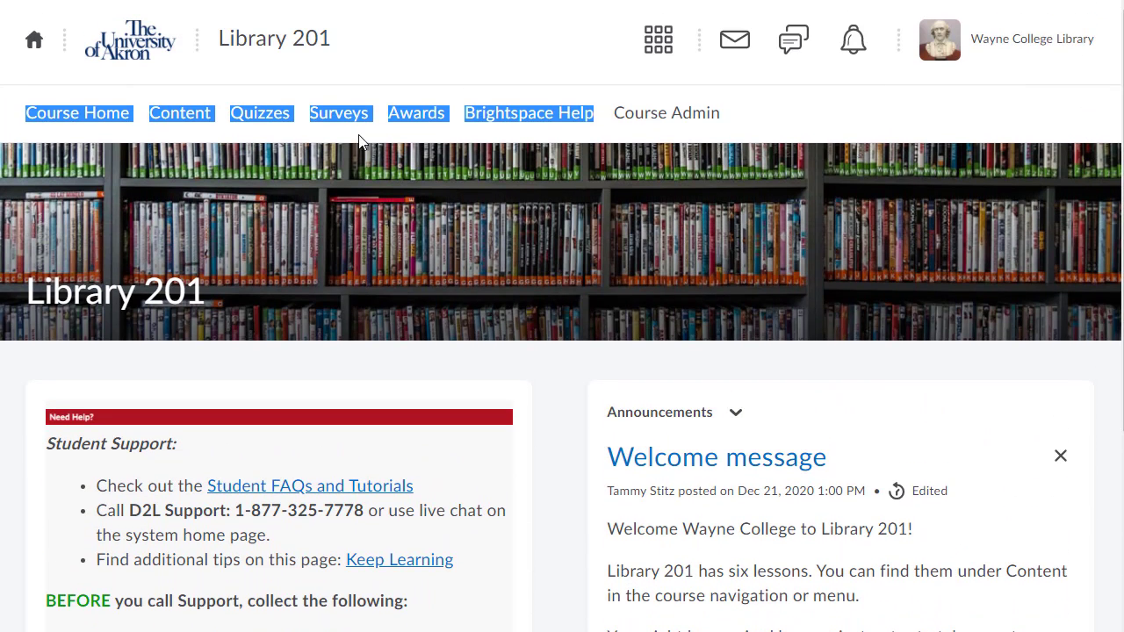
click(788, 121)
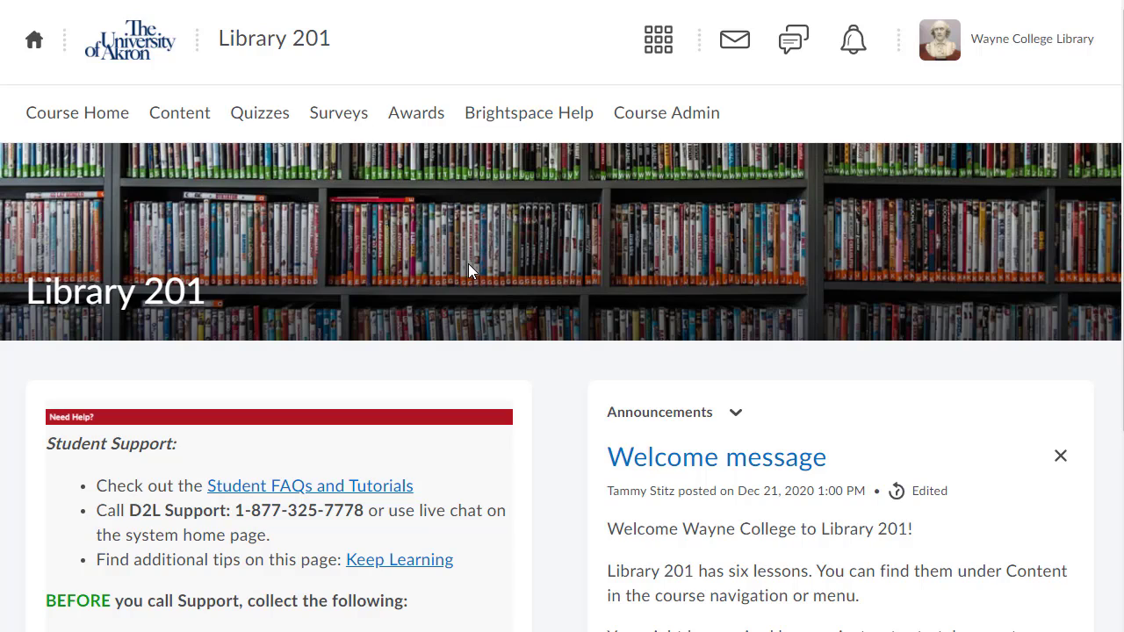
- Go to the course content and open the Introduction topic of Lesson 1: The Nature of Information
click(187, 119)
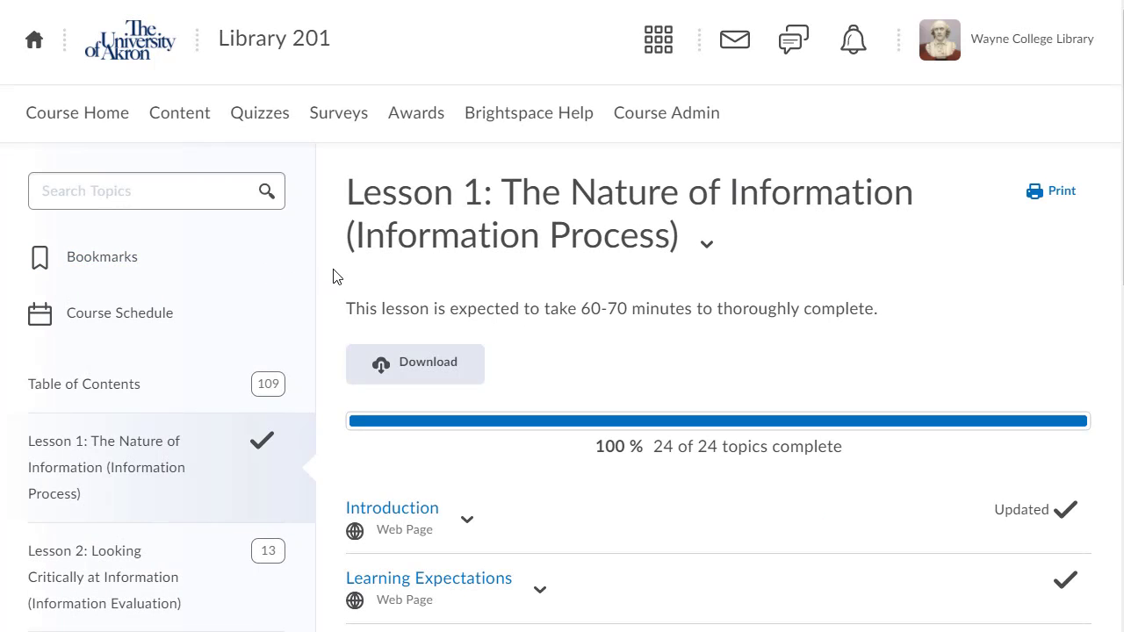
click(231, 185)
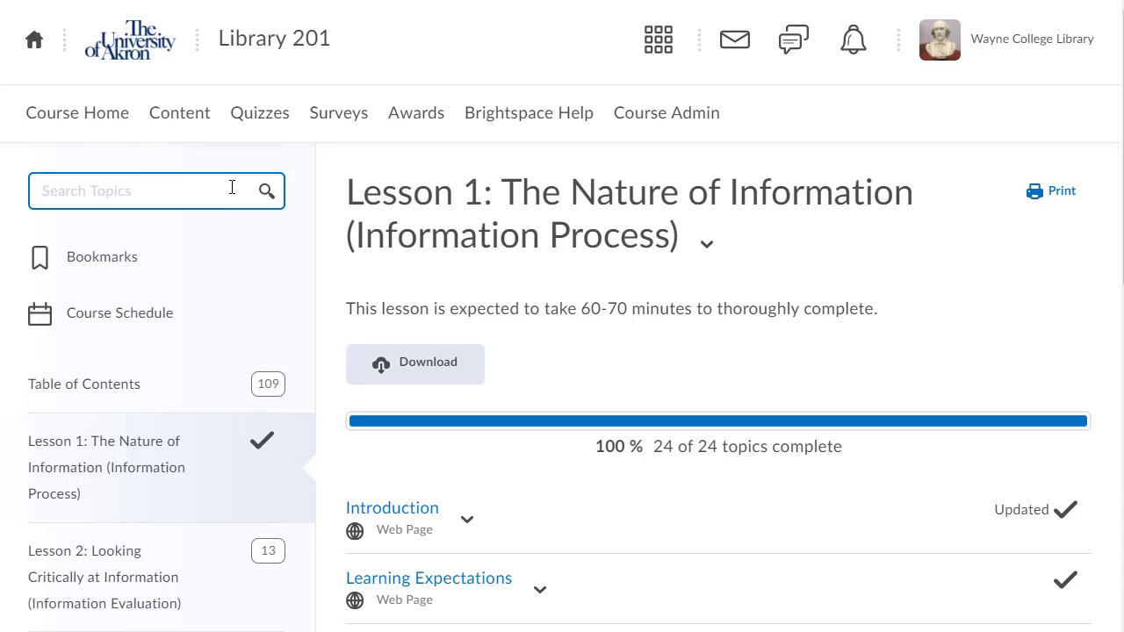
scroll(230, 187, down, 1)
scroll(230, 187, down, 2)
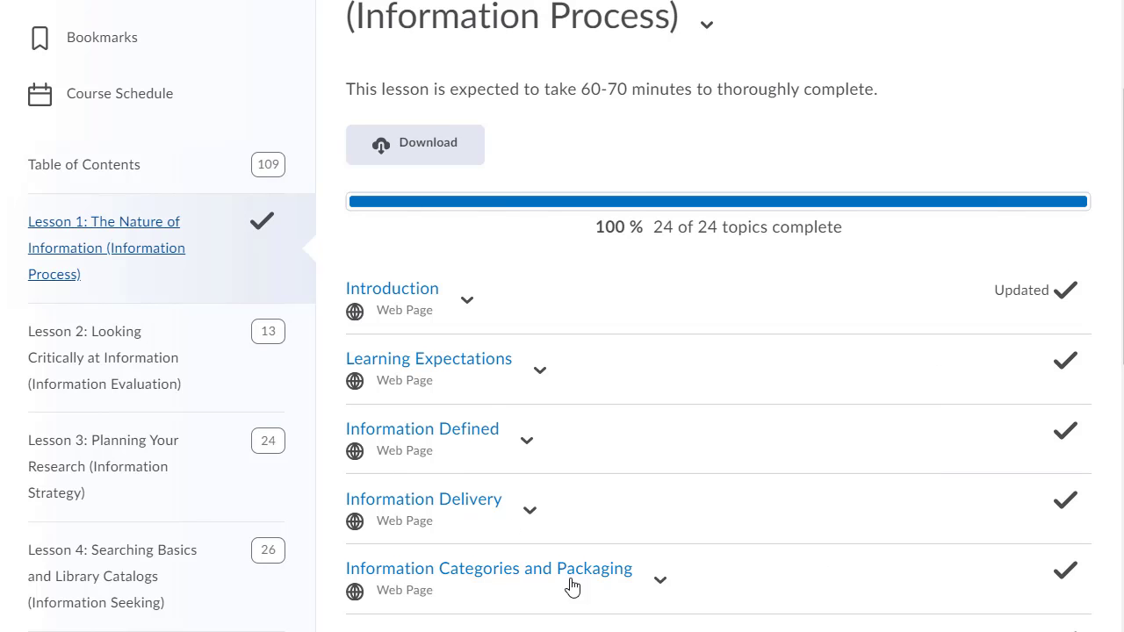
scroll(432, 156, down, 2)
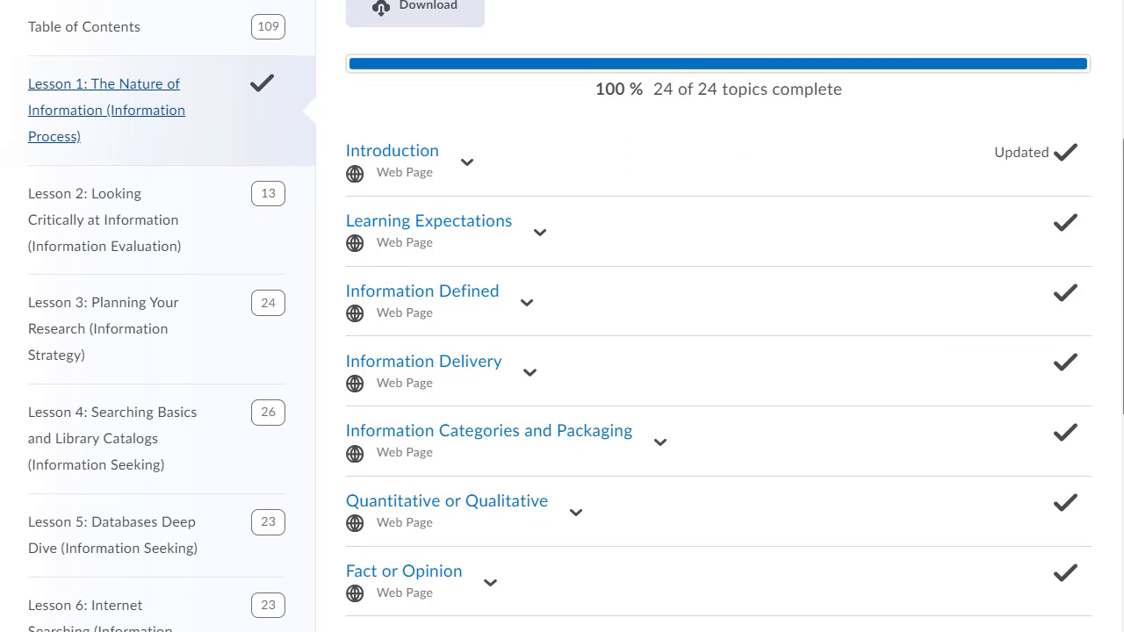
click(402, 157)
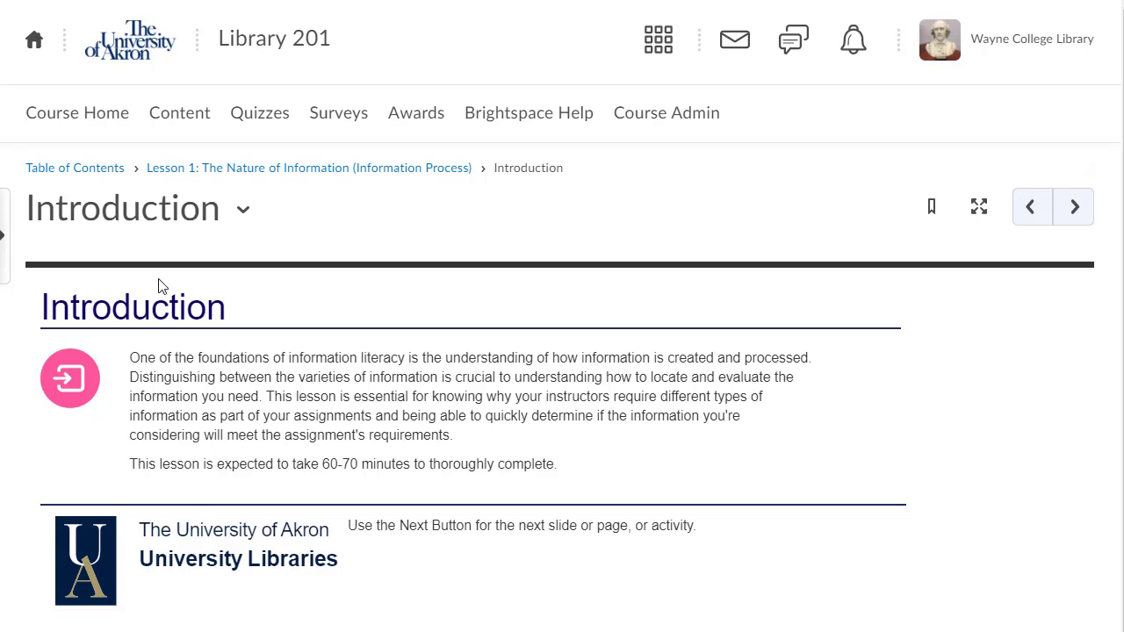
- Advance through the Lesson 1 topics from Introduction to Information Categories and Packaging
scroll(384, 309, down, 1)
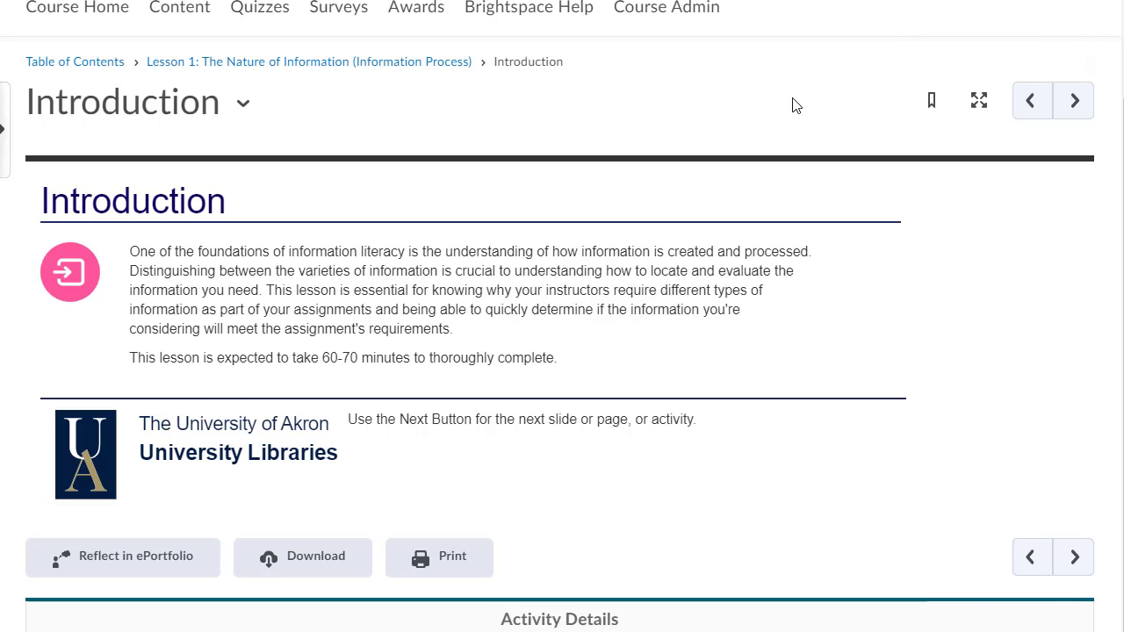
click(1075, 104)
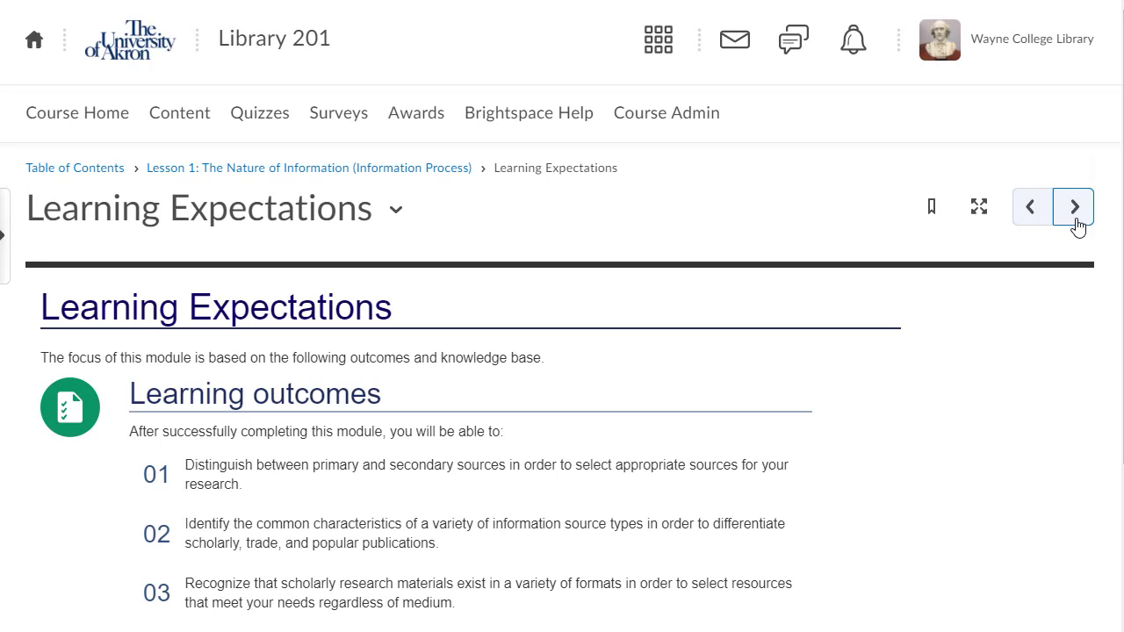
click(1075, 209)
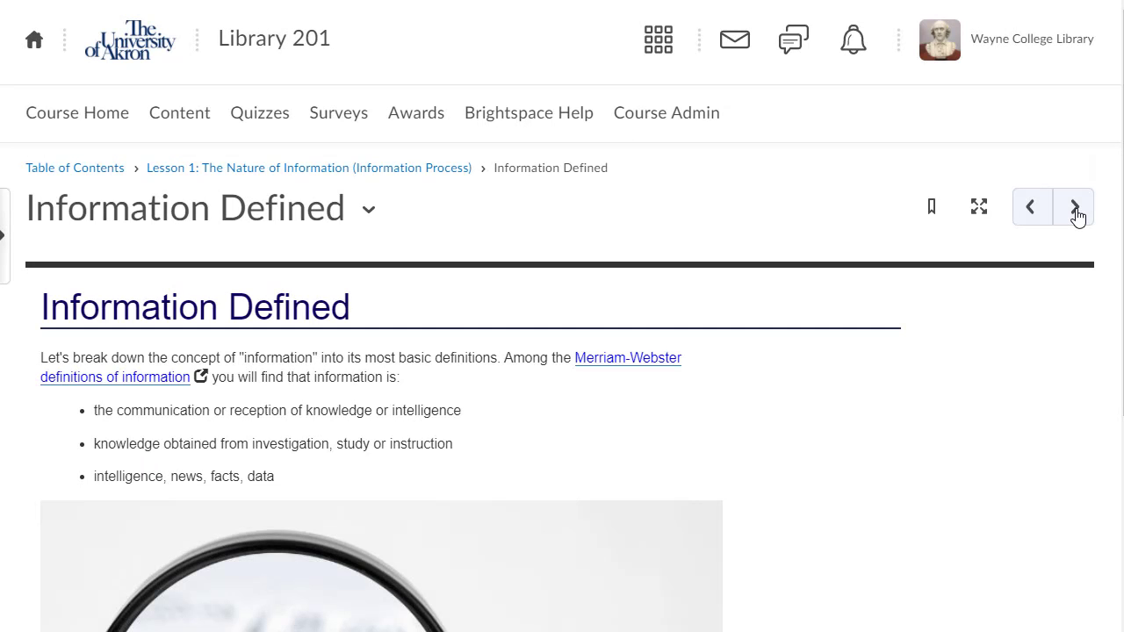
click(1076, 208)
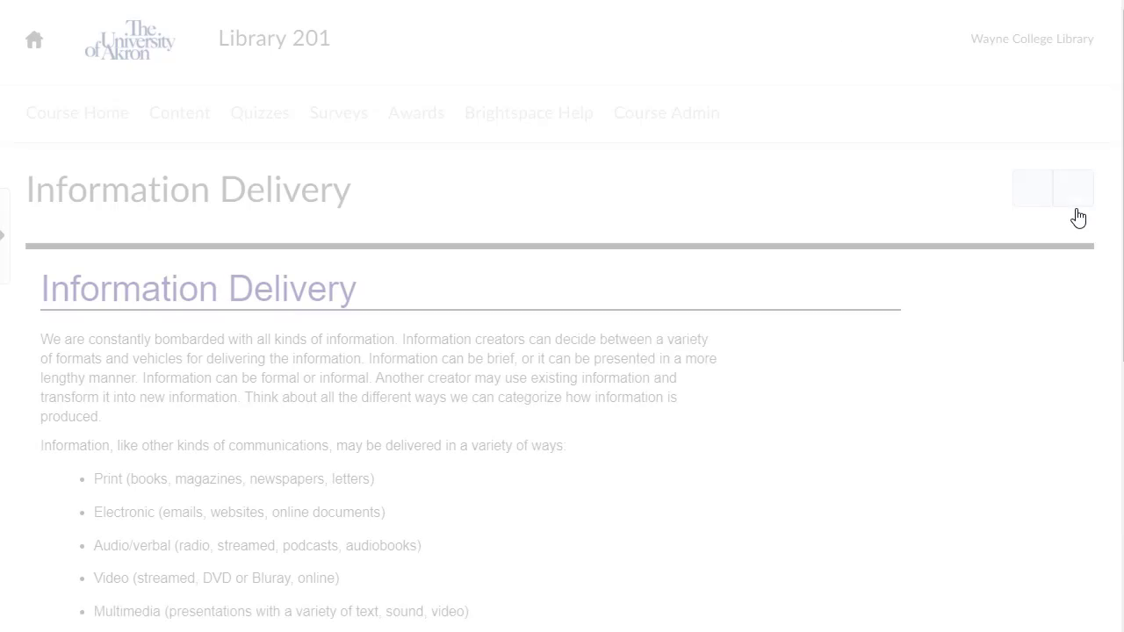
click(1075, 208)
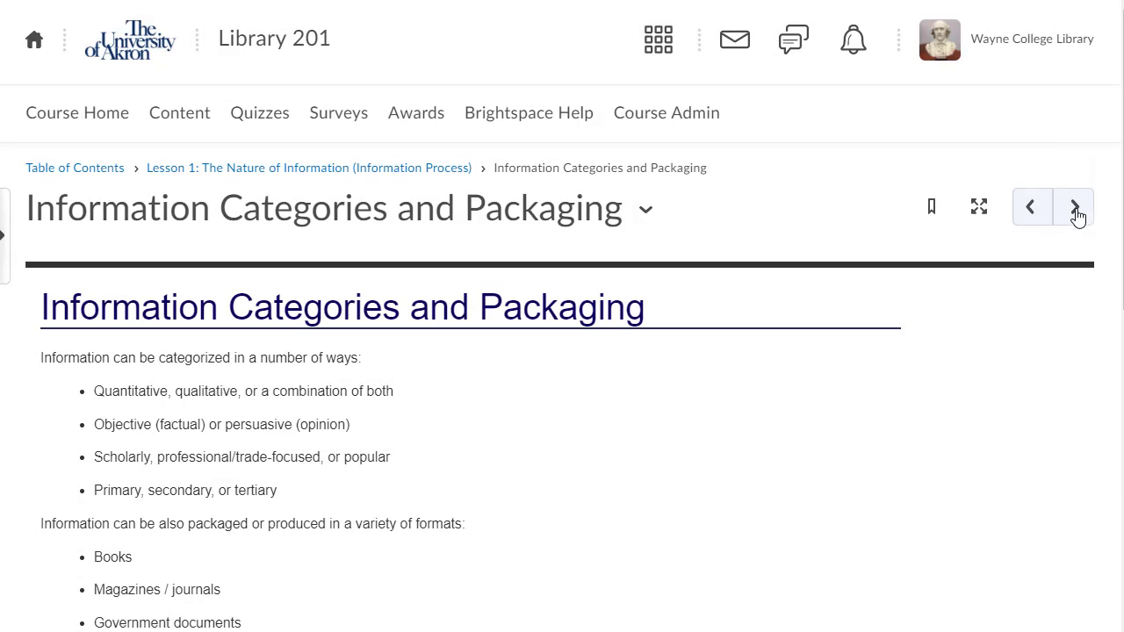
- Skim the Information Categories and Packaging topic and continue through the remaining topics to the Lesson 1 Conclusion
scroll(629, 251, down, 10)
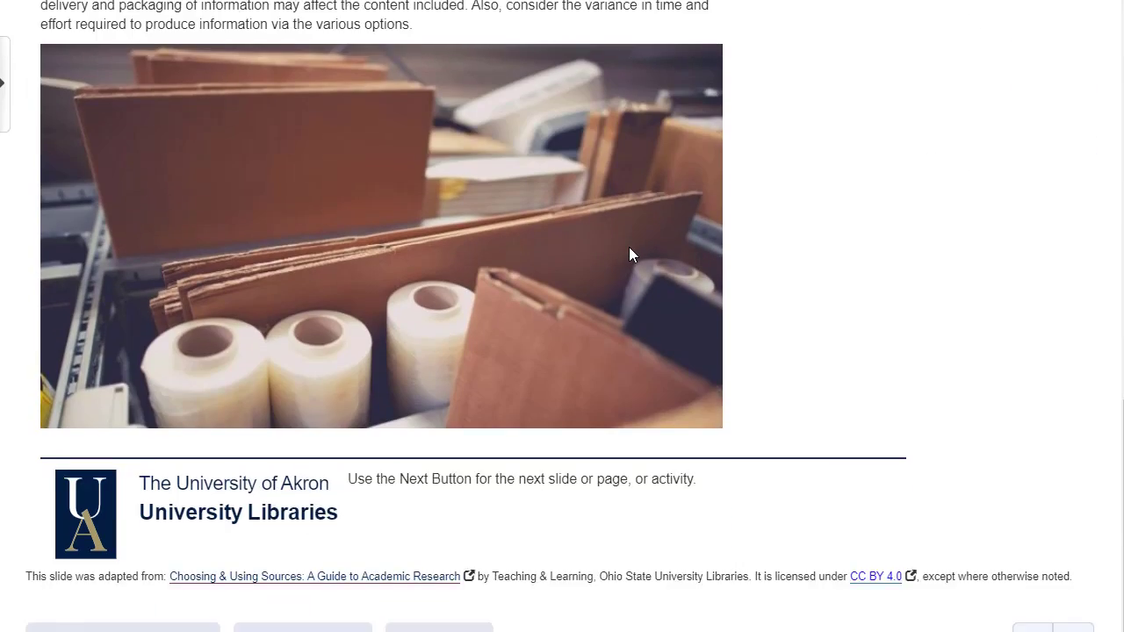
scroll(630, 252, up, 3)
scroll(629, 253, up, 10)
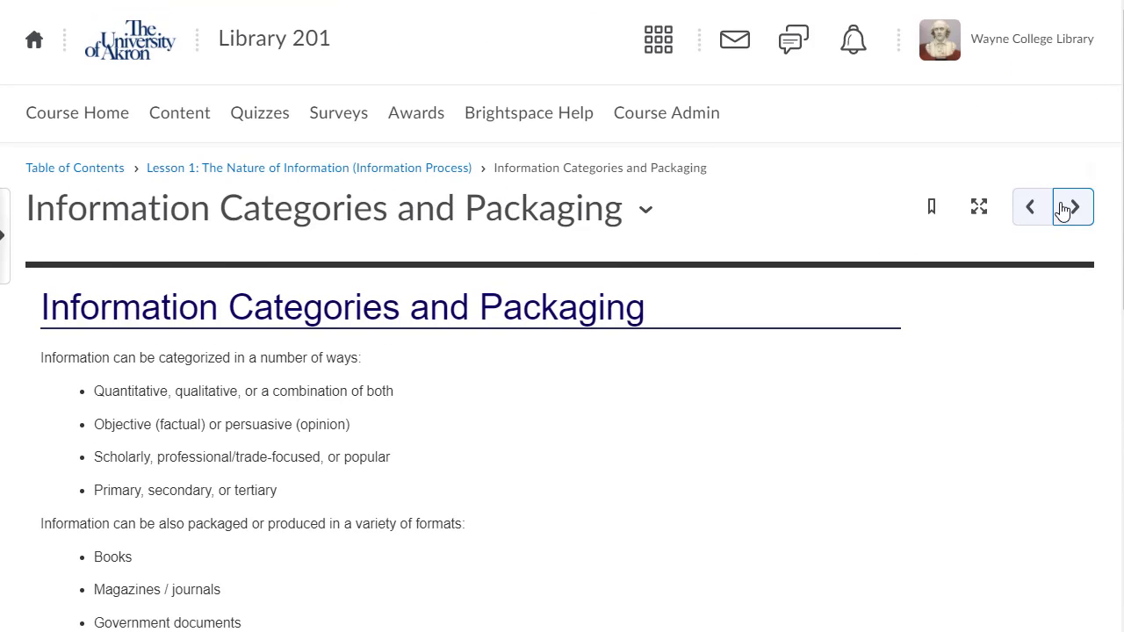
click(1073, 209)
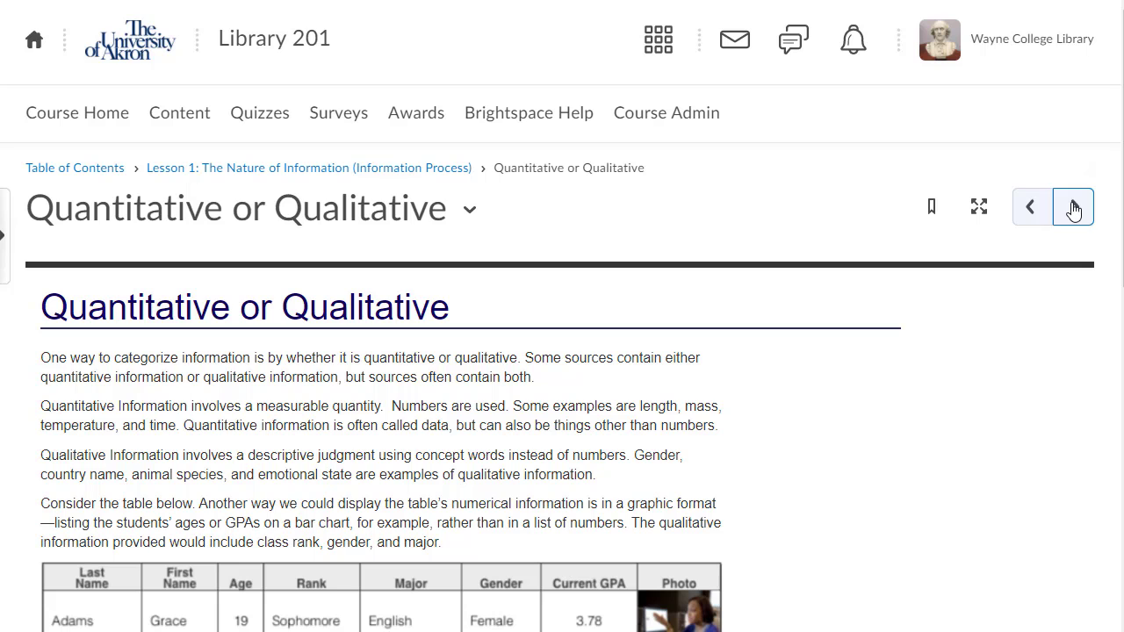
click(1073, 209)
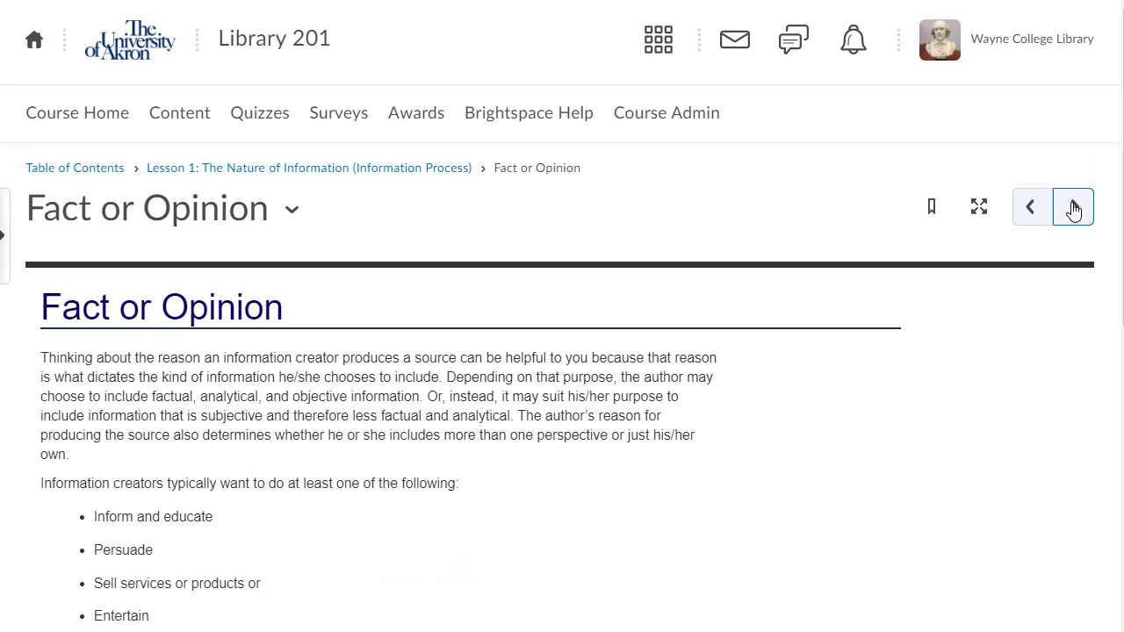
click(1074, 209)
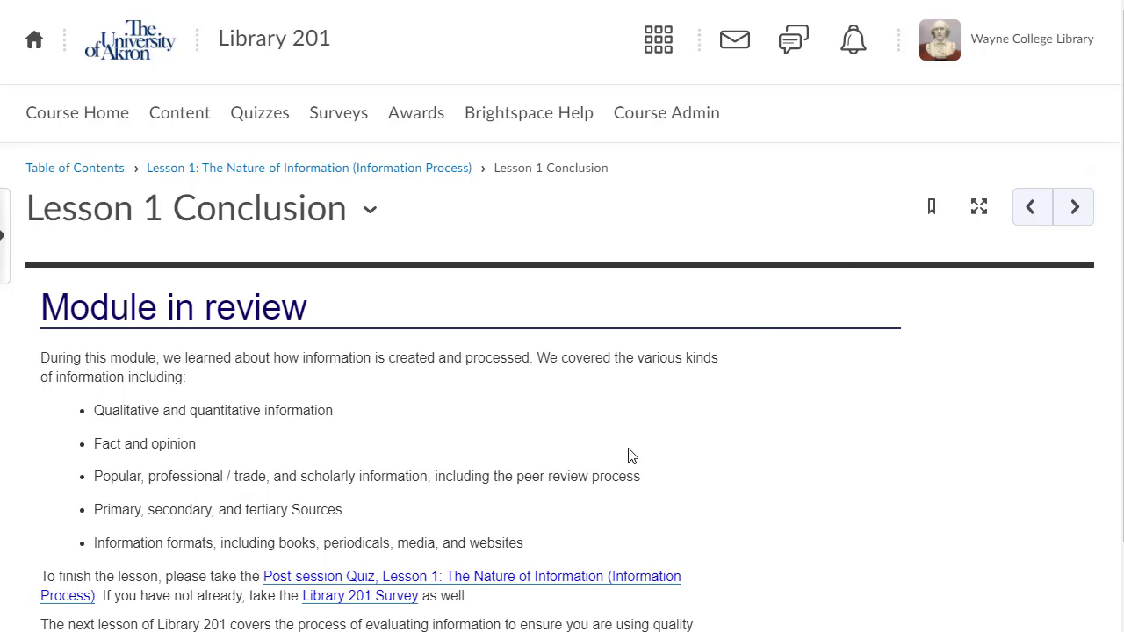
- Open the Lesson 1 post-session quiz from the conclusion and review its details and instructions
scroll(610, 537, down, 1)
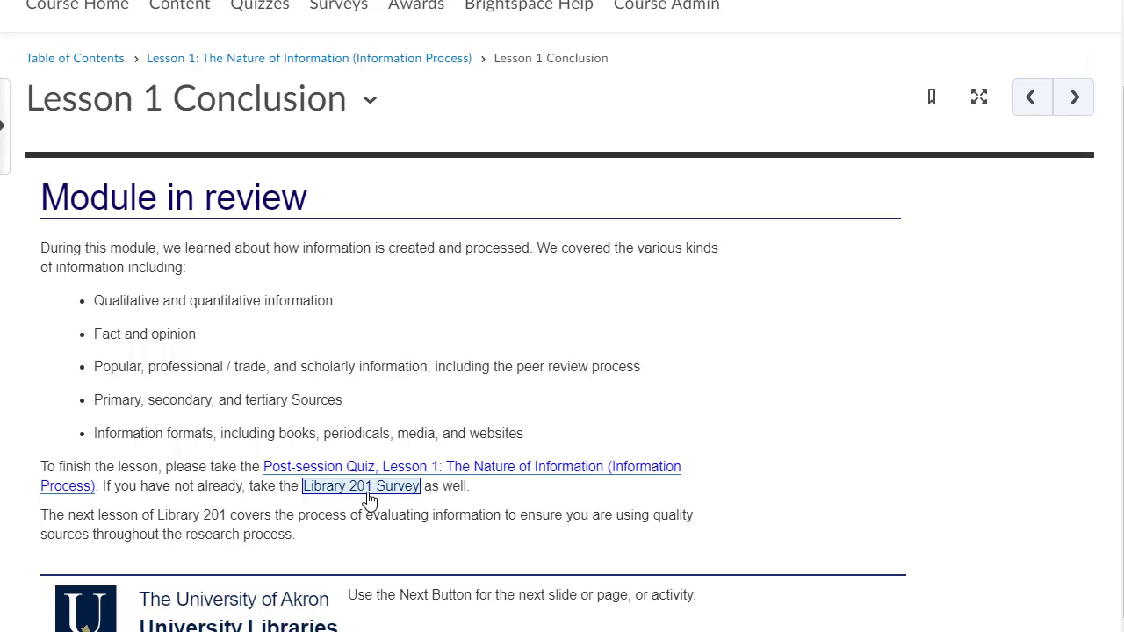
click(552, 468)
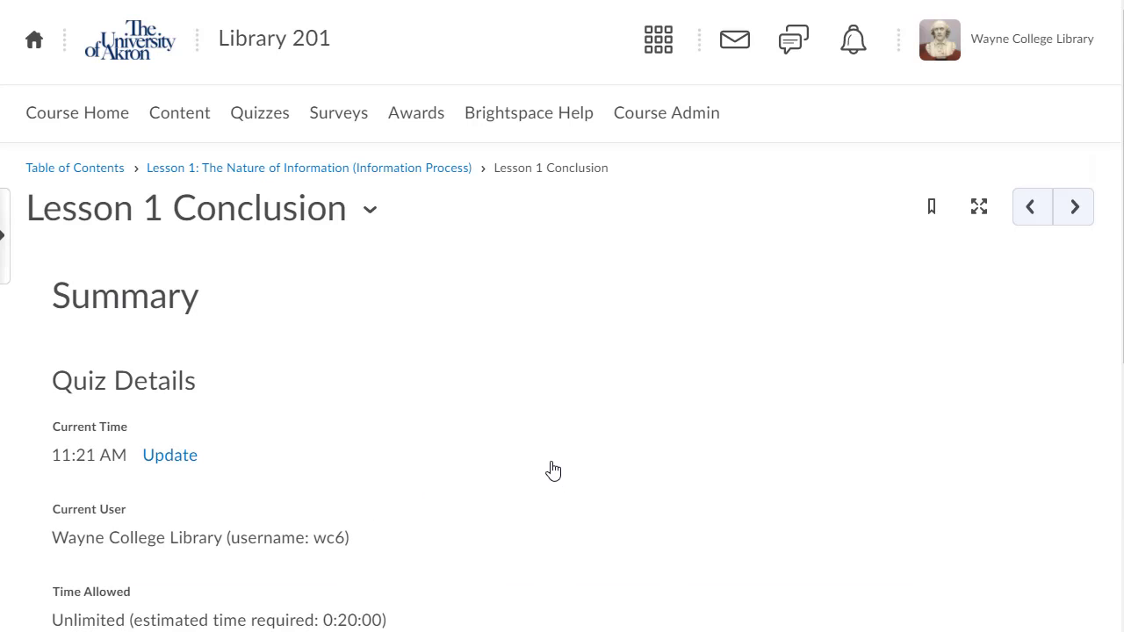
scroll(580, 428, down, 10)
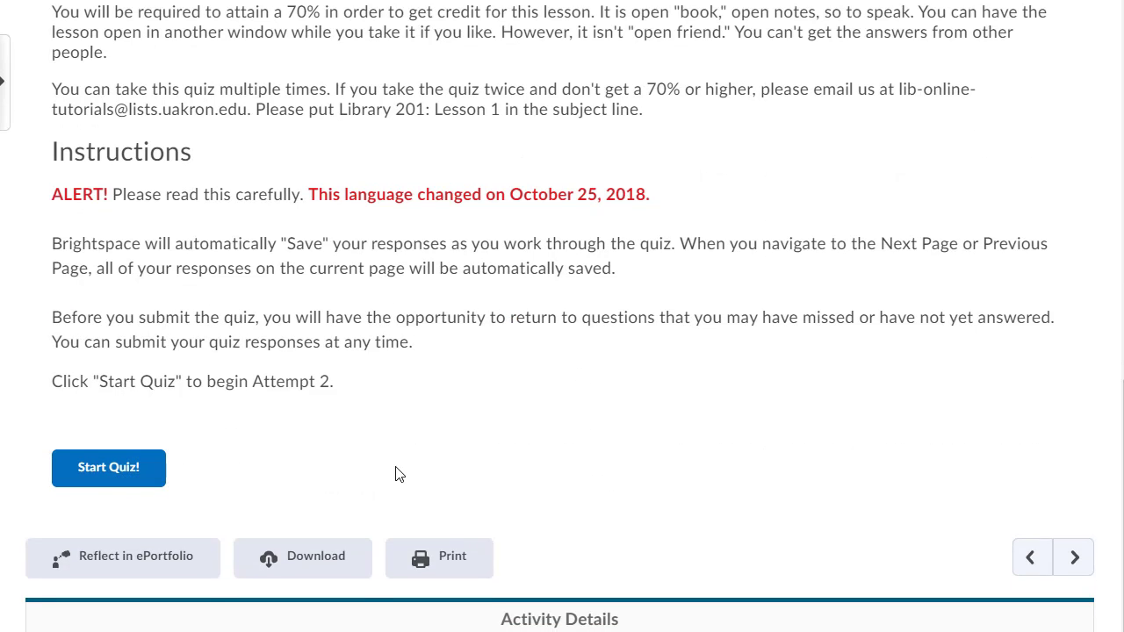
- Recheck the Lesson 1 quiz details, then go to the course's quiz list and highlight the Lesson 1 quiz's attempts
scroll(395, 475, up, 10)
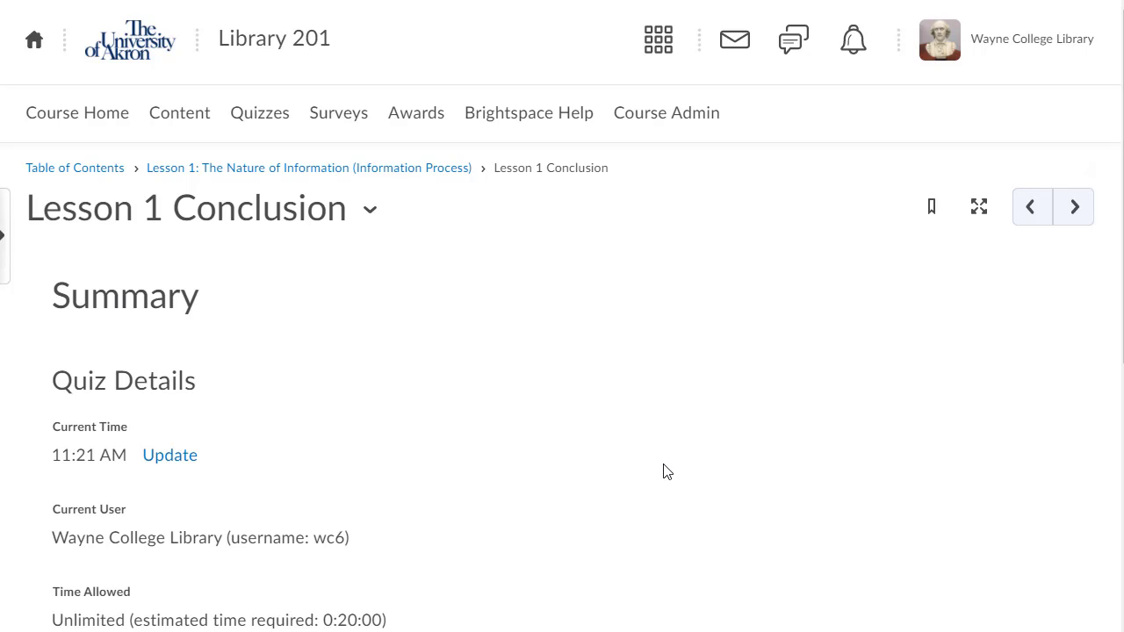
scroll(666, 471, down, 6)
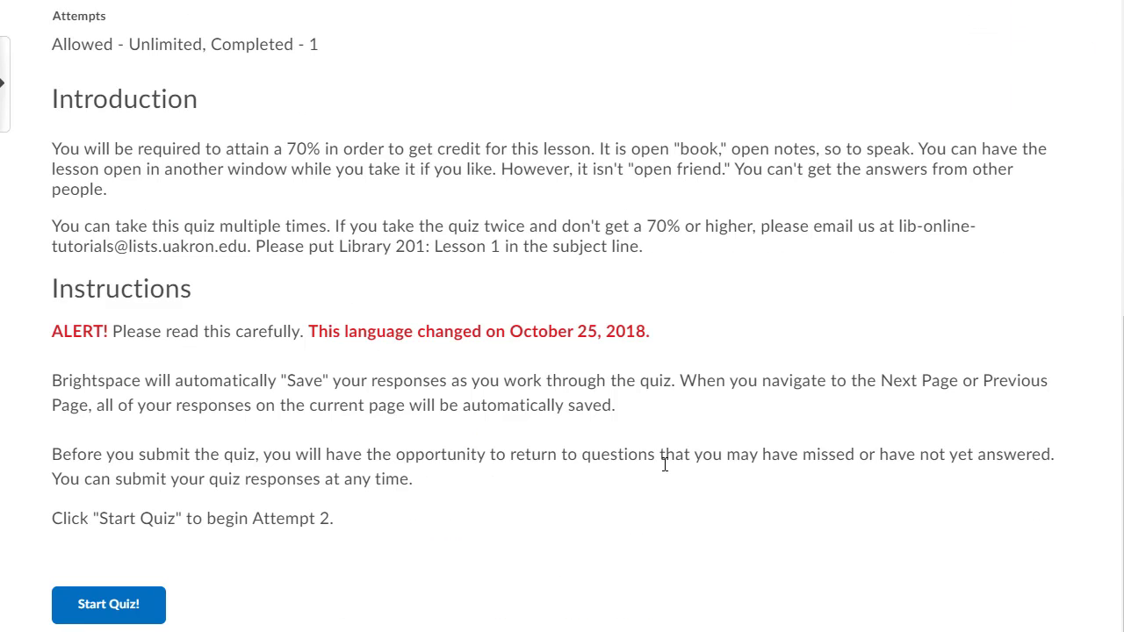
scroll(665, 466, up, 6)
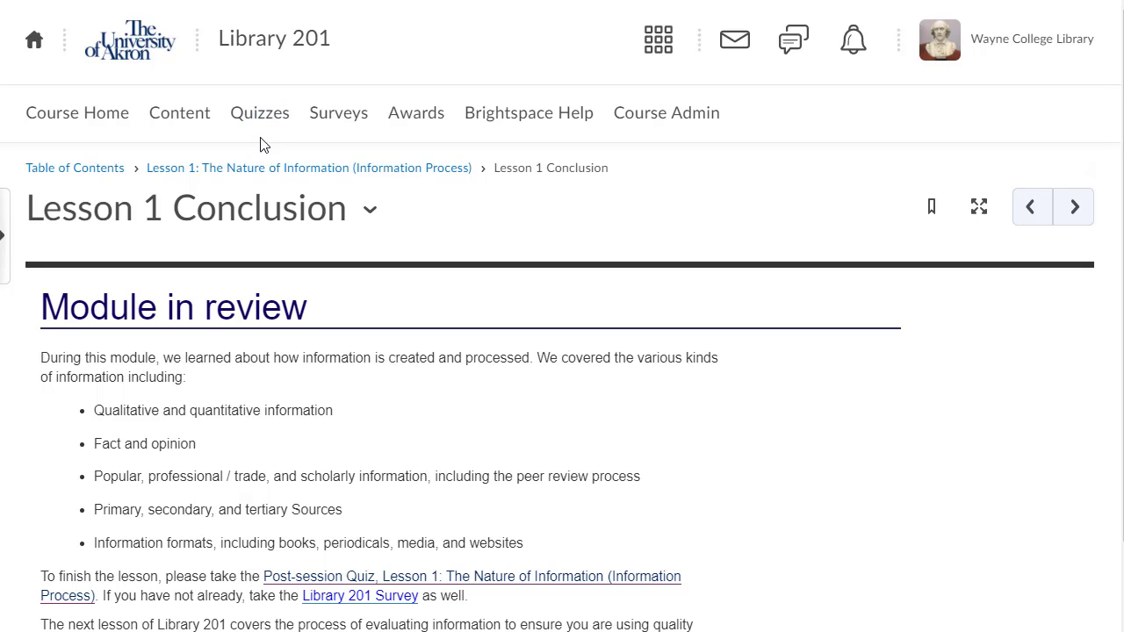
click(264, 121)
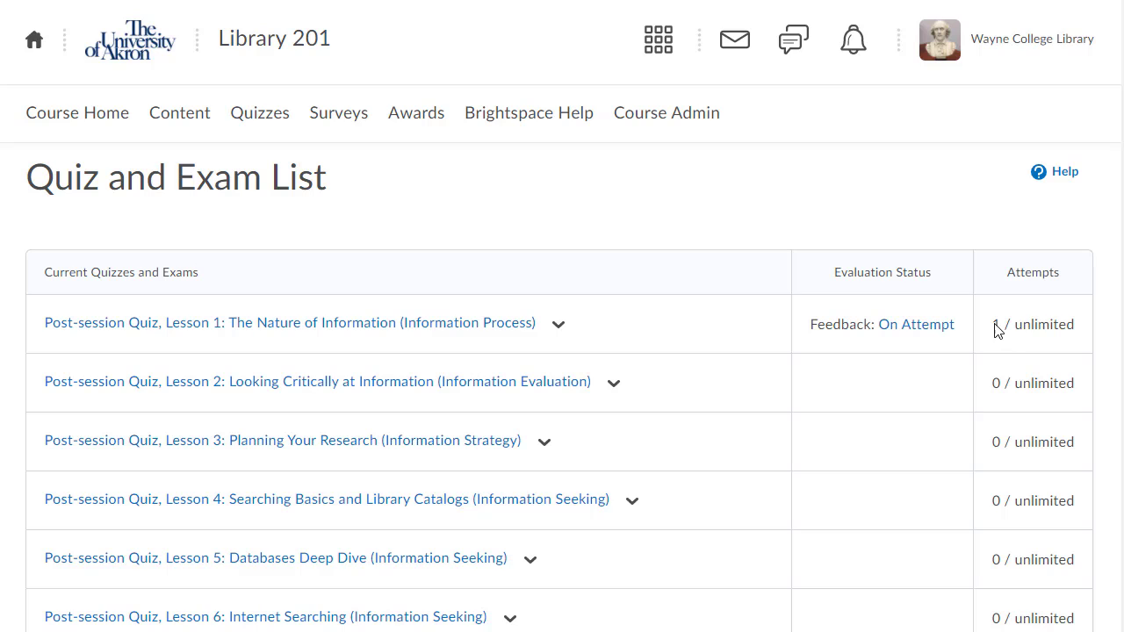
drag(995, 325, 1079, 331)
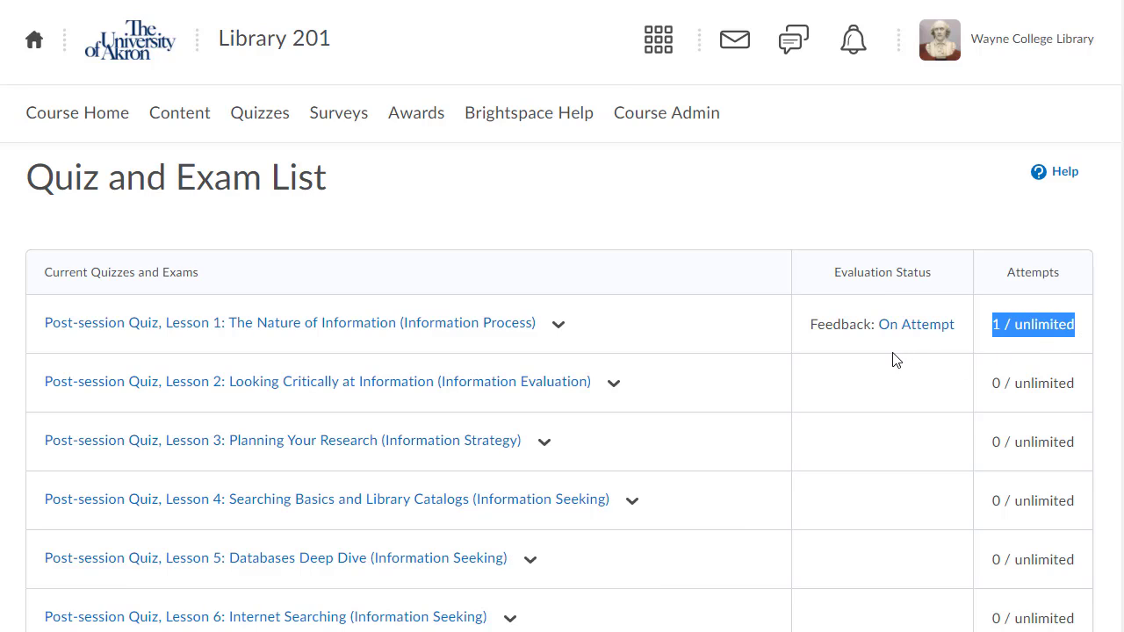
- Open the submissions of the Lesson 1 post-session quiz and highlight the score of Attempt 1
click(558, 330)
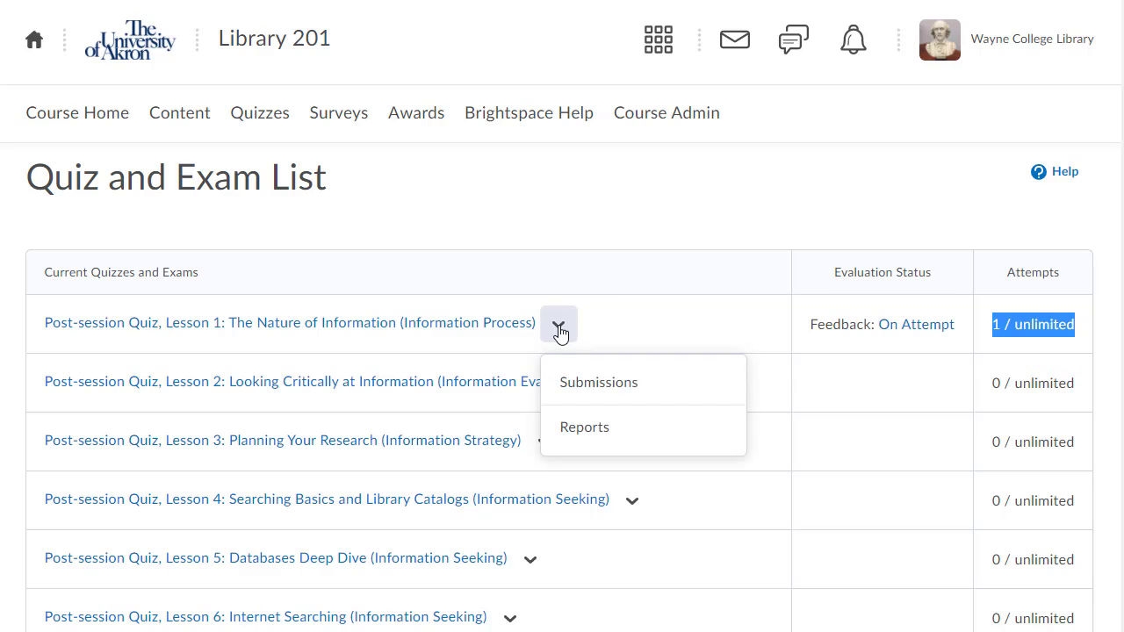
click(571, 386)
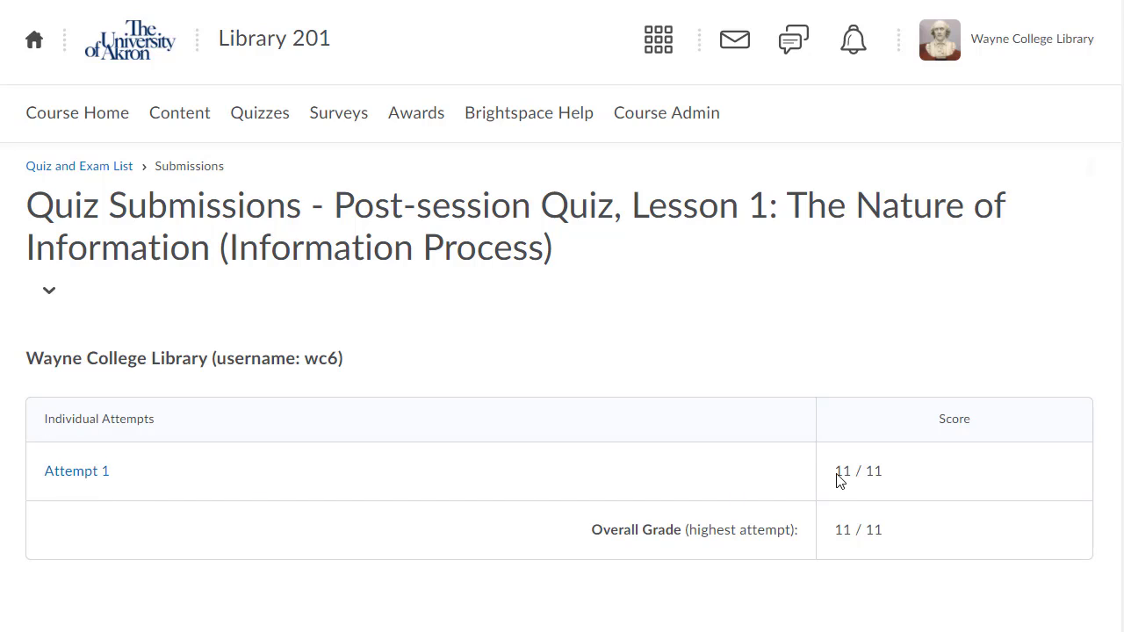
drag(834, 474, 902, 477)
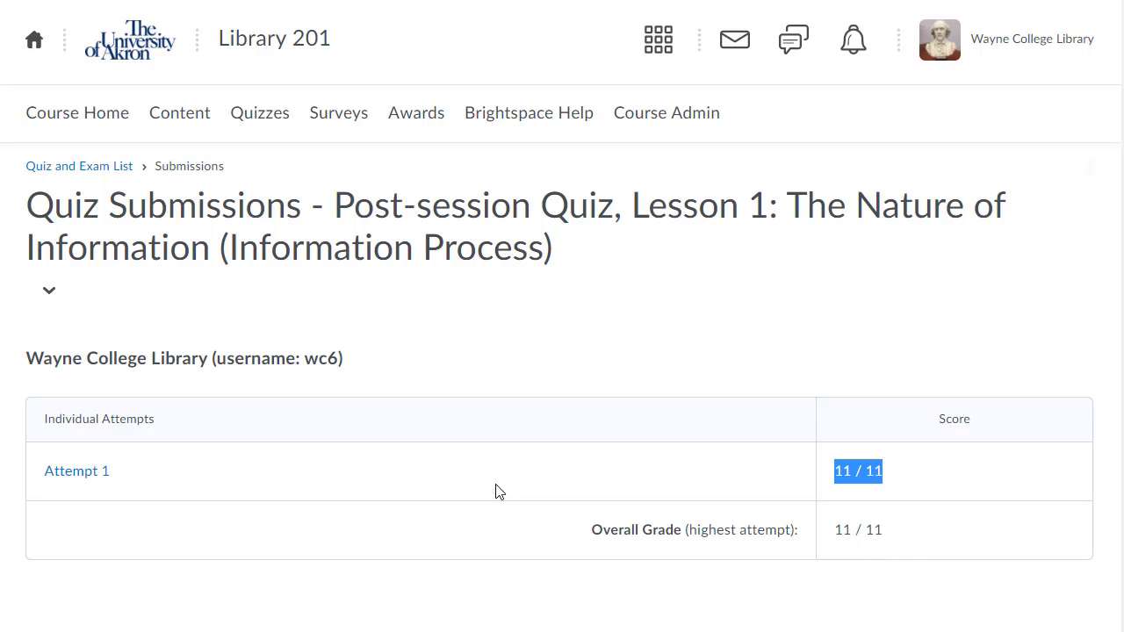
drag(836, 474, 903, 482)
- Check the course's survey list, then go to the earned awards and exclude awards from other courses
click(341, 124)
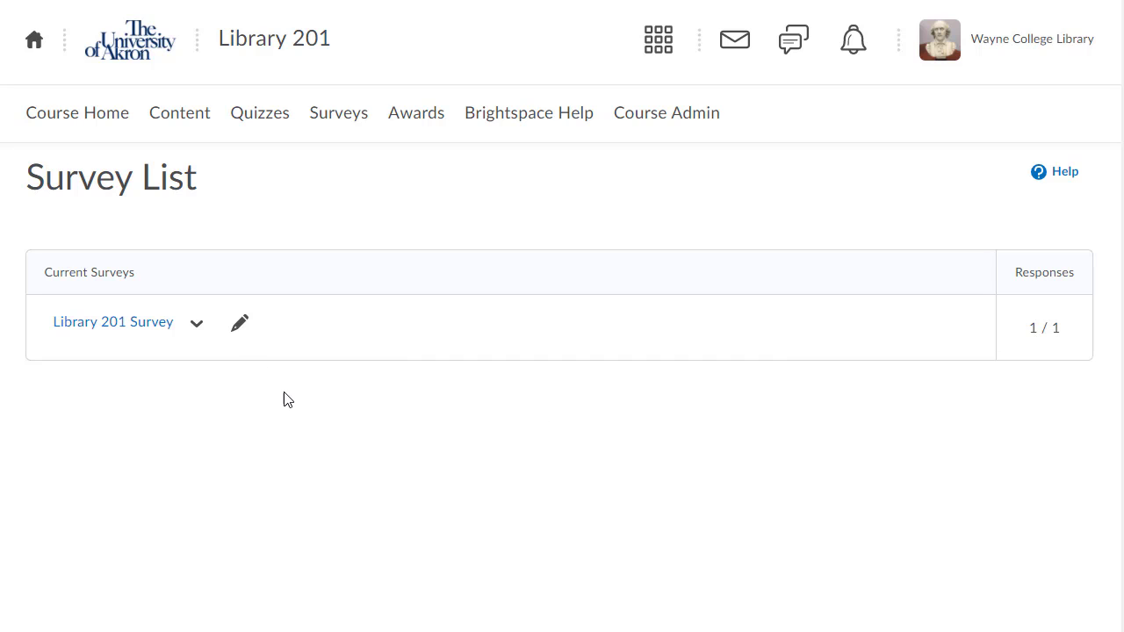
click(423, 122)
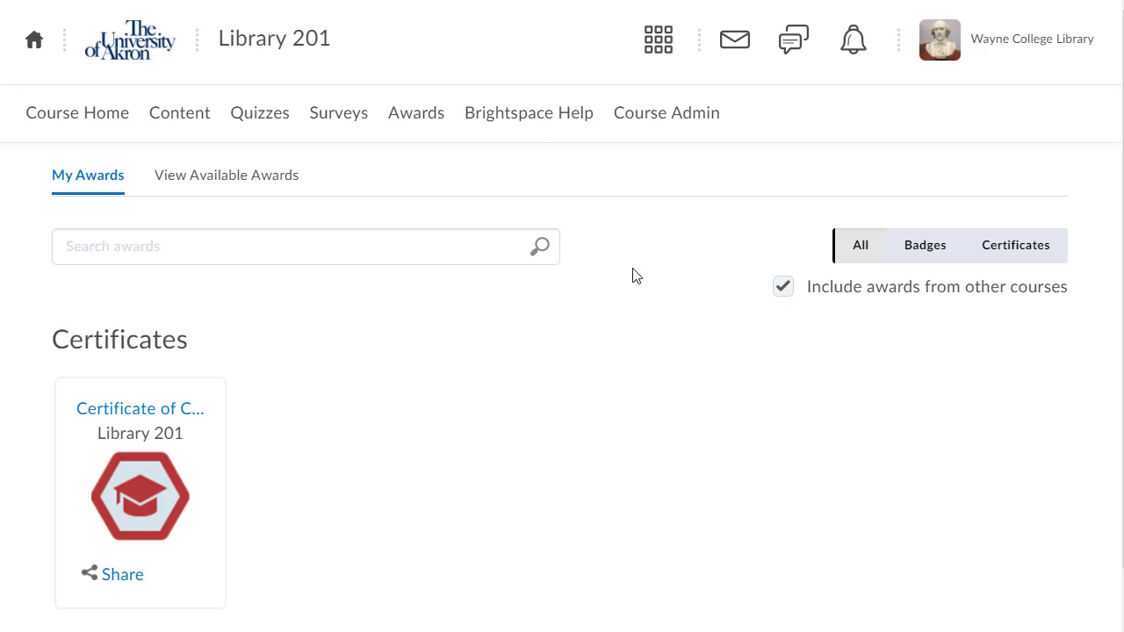
click(783, 288)
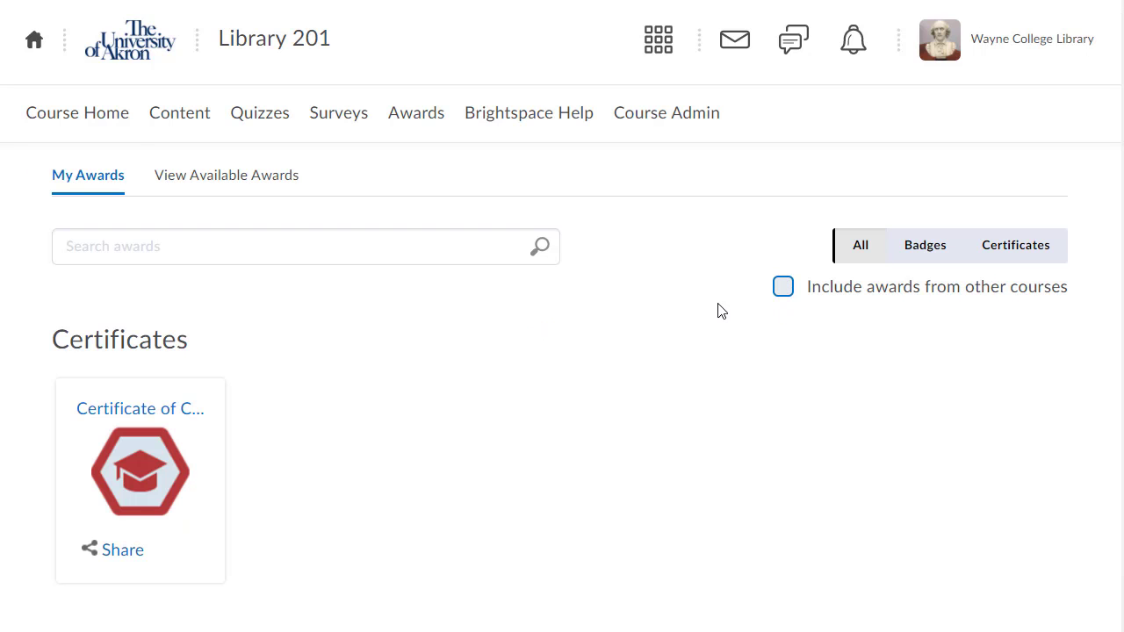
- Open the Lesson 1 Certificate of Completion award, generate its certificate and look over the document
click(138, 415)
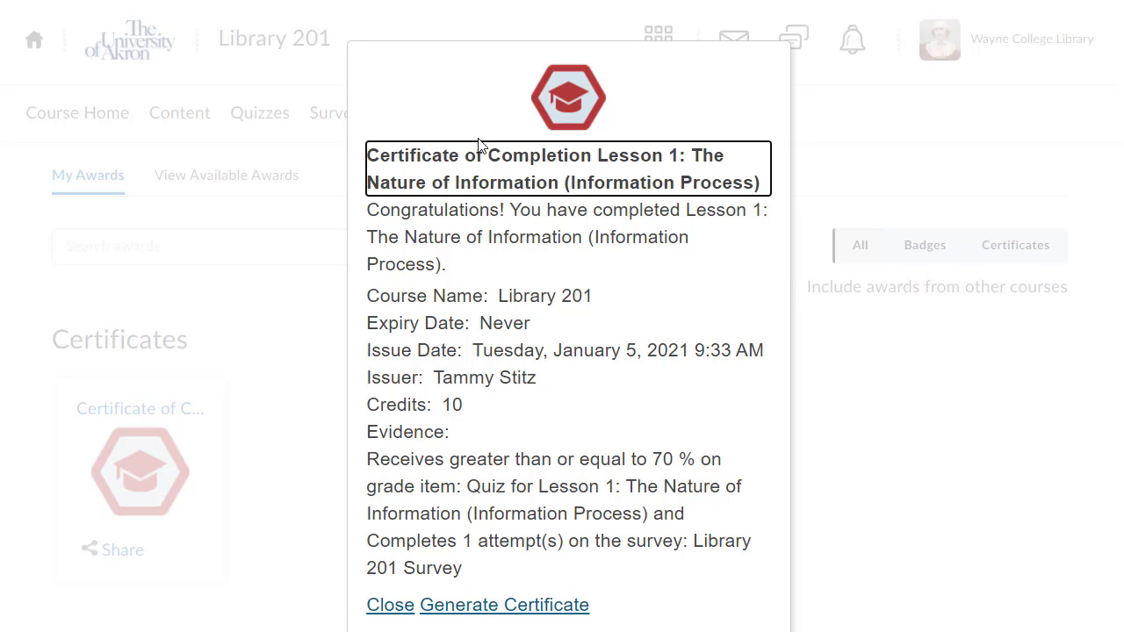
click(498, 613)
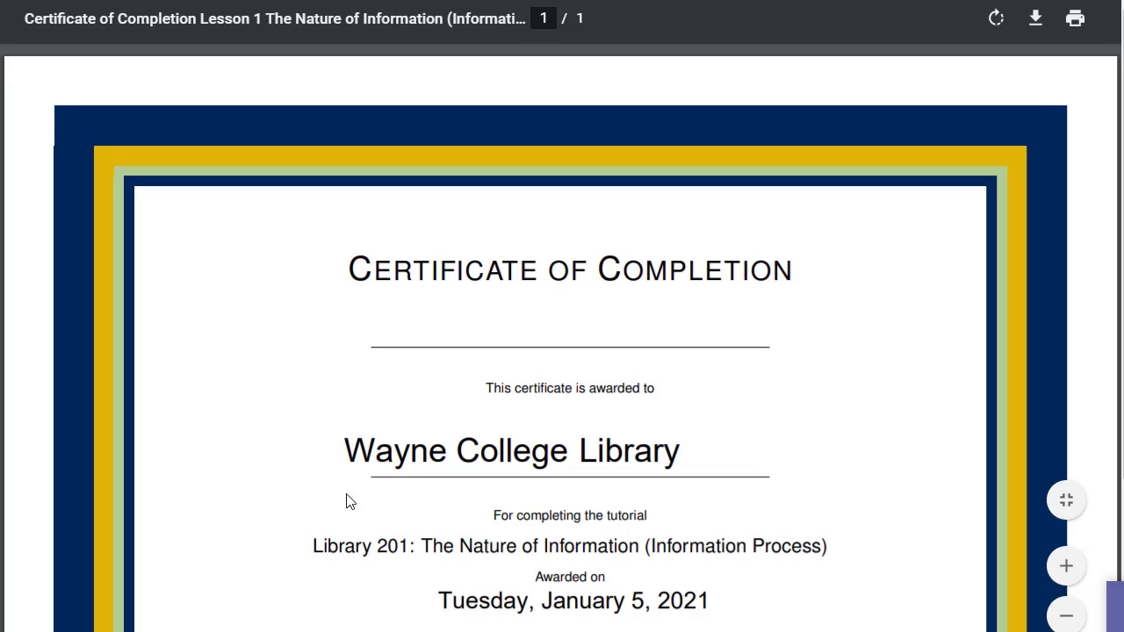
scroll(502, 328, down, 3)
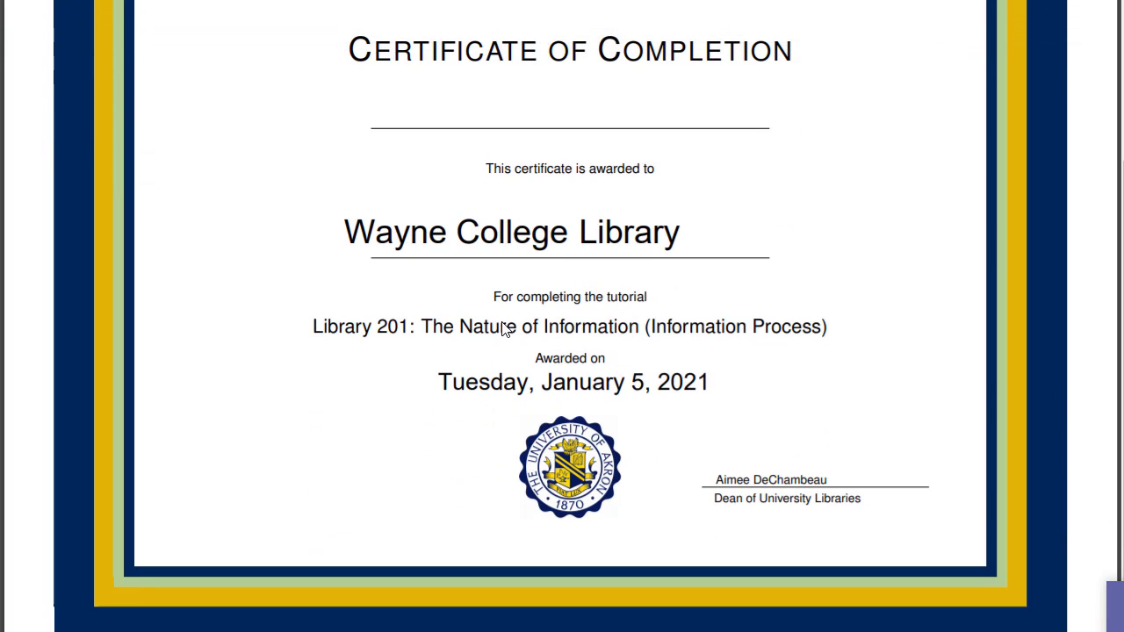
scroll(502, 329, up, 1)
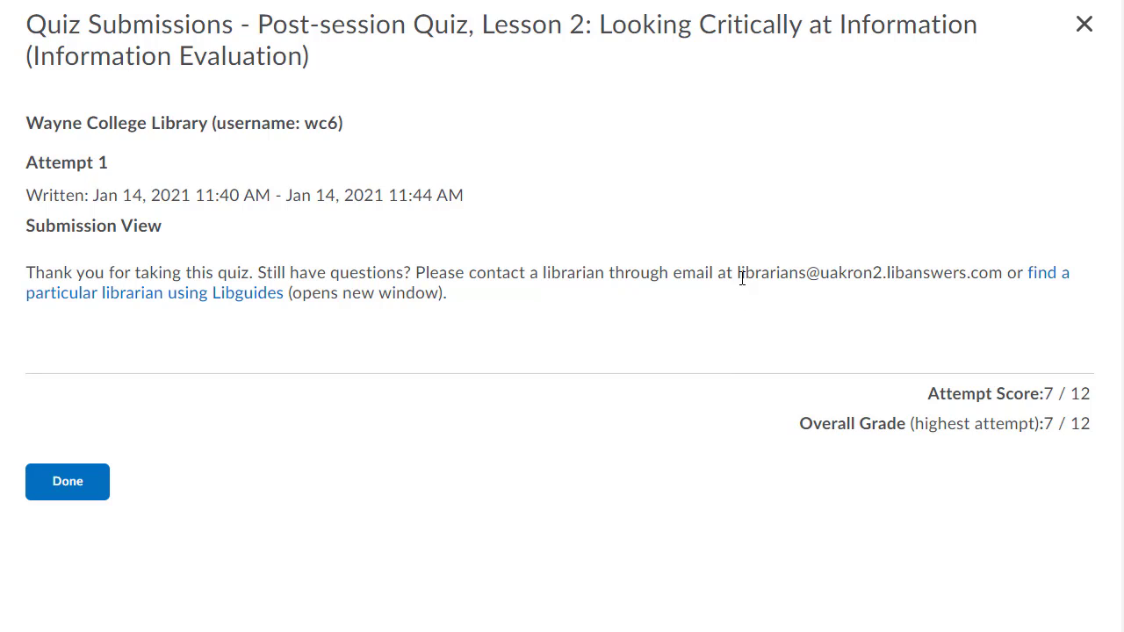
- Highlight the librarians' contact e-mail in the submission view of the Lesson 2 post-session quiz
drag(739, 272, 1001, 279)
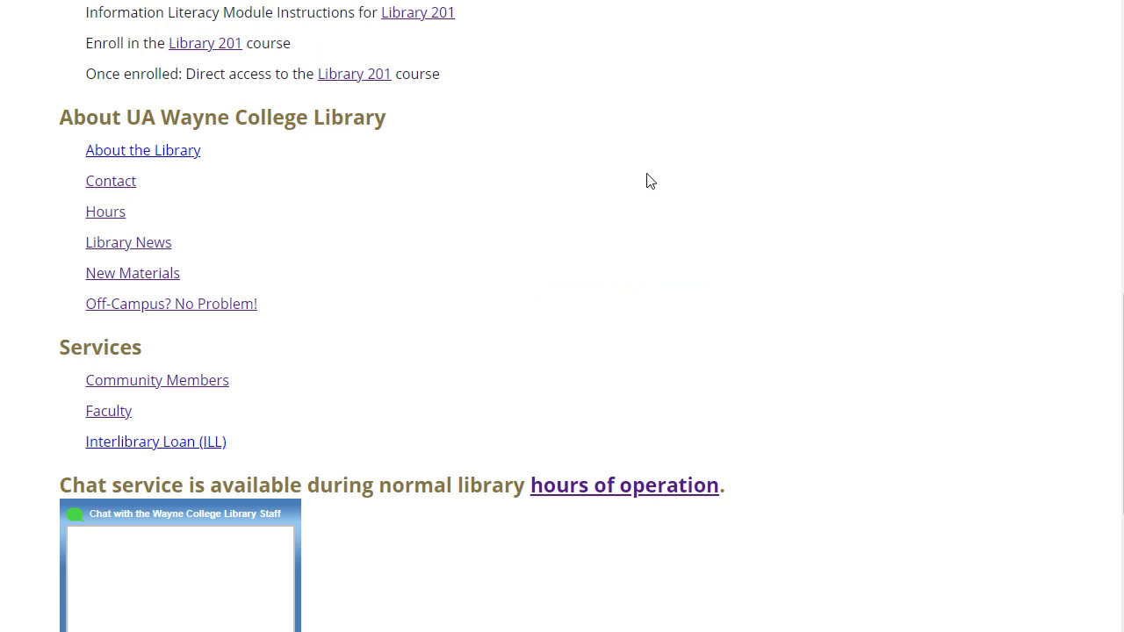
- Look over the Wayne College Library home page, including its chat service, and open the library's Contact page
scroll(650, 181, up, 10)
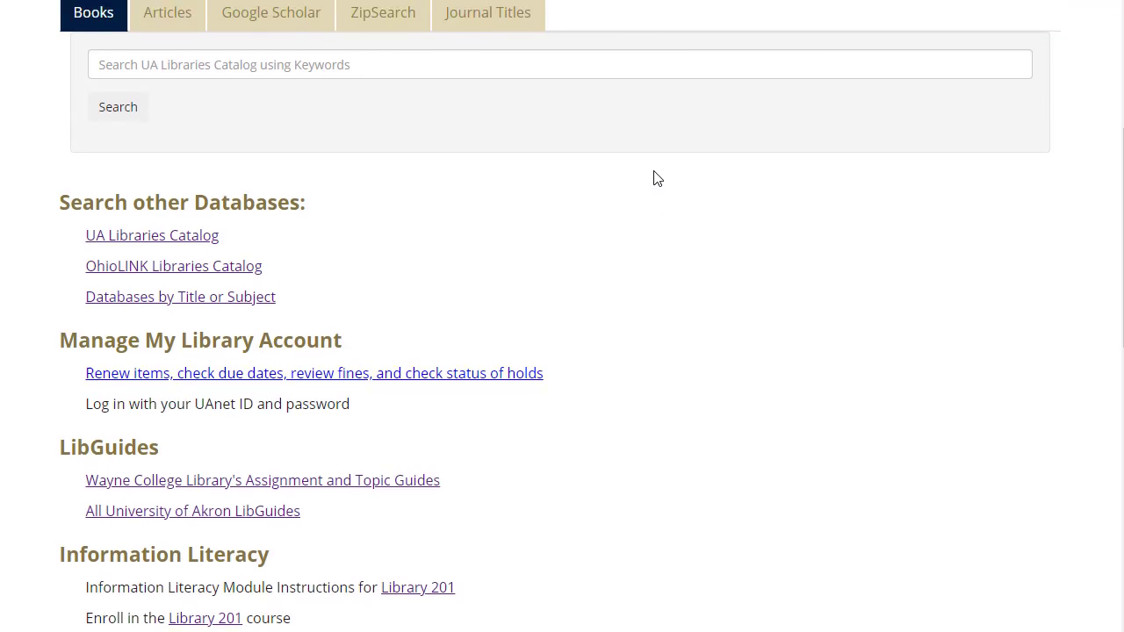
scroll(654, 178, up, 1)
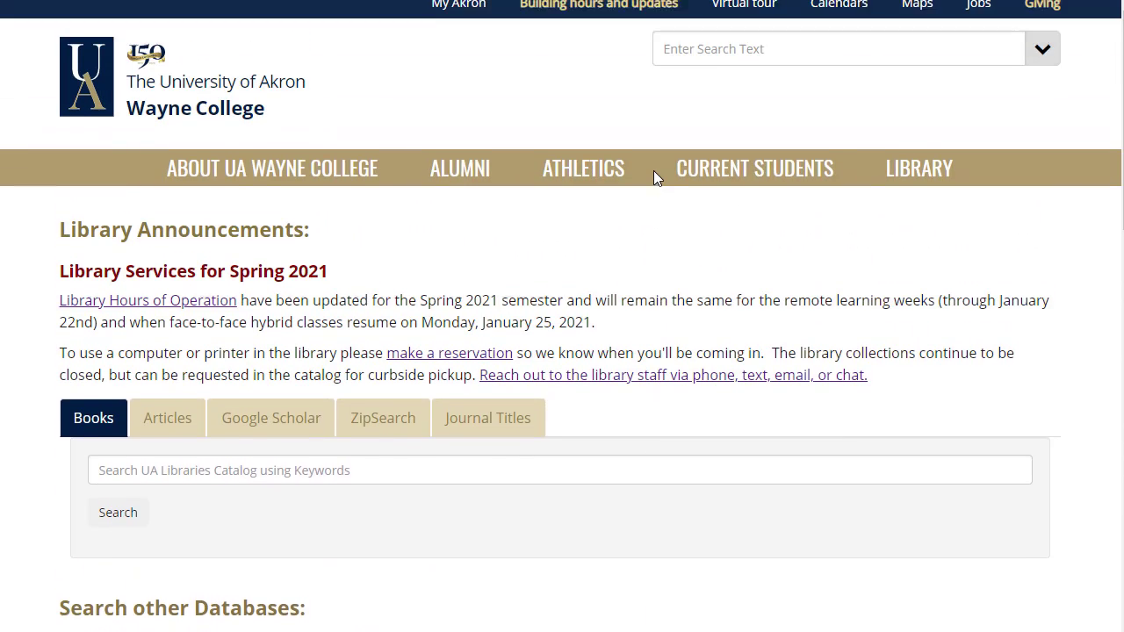
scroll(656, 176, down, 3)
scroll(655, 179, down, 10)
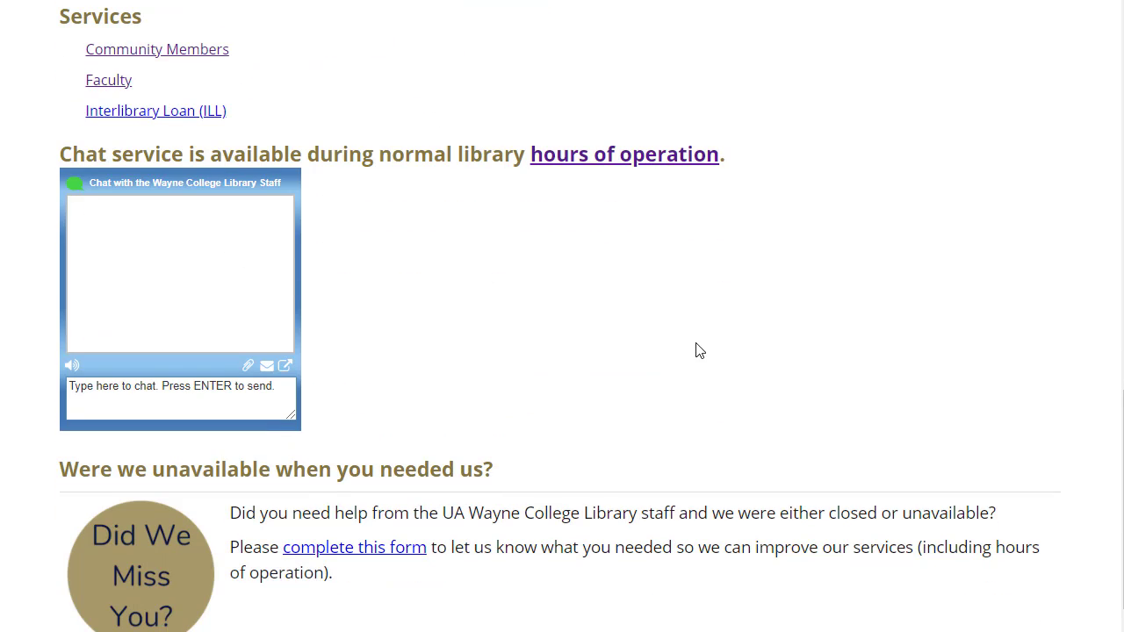
scroll(700, 342, up, 2)
scroll(699, 340, up, 1)
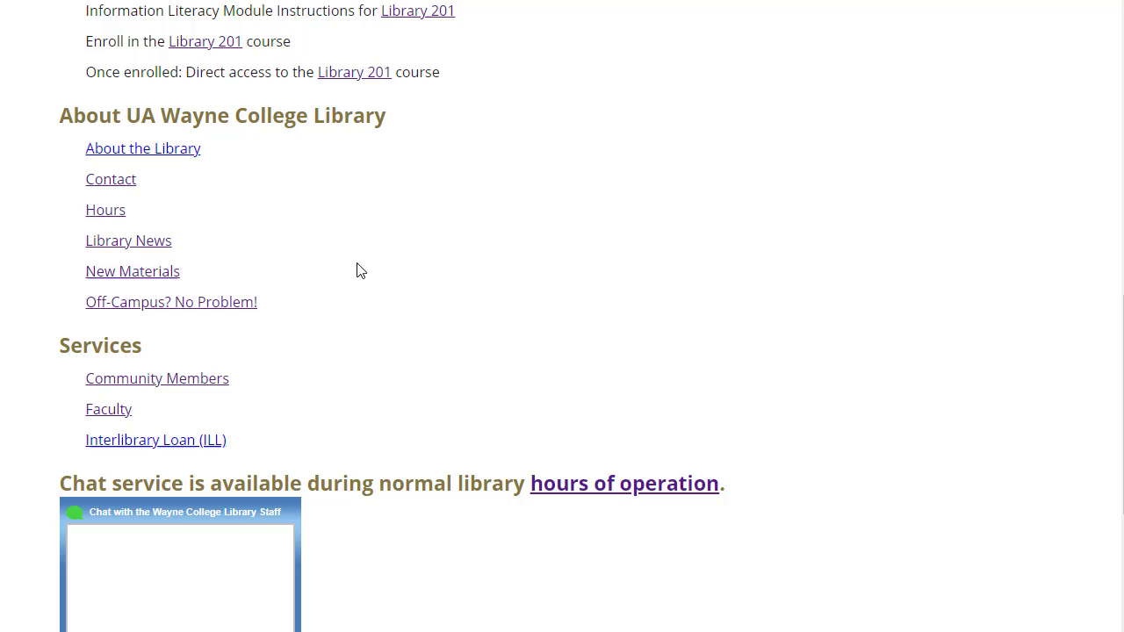
click(111, 180)
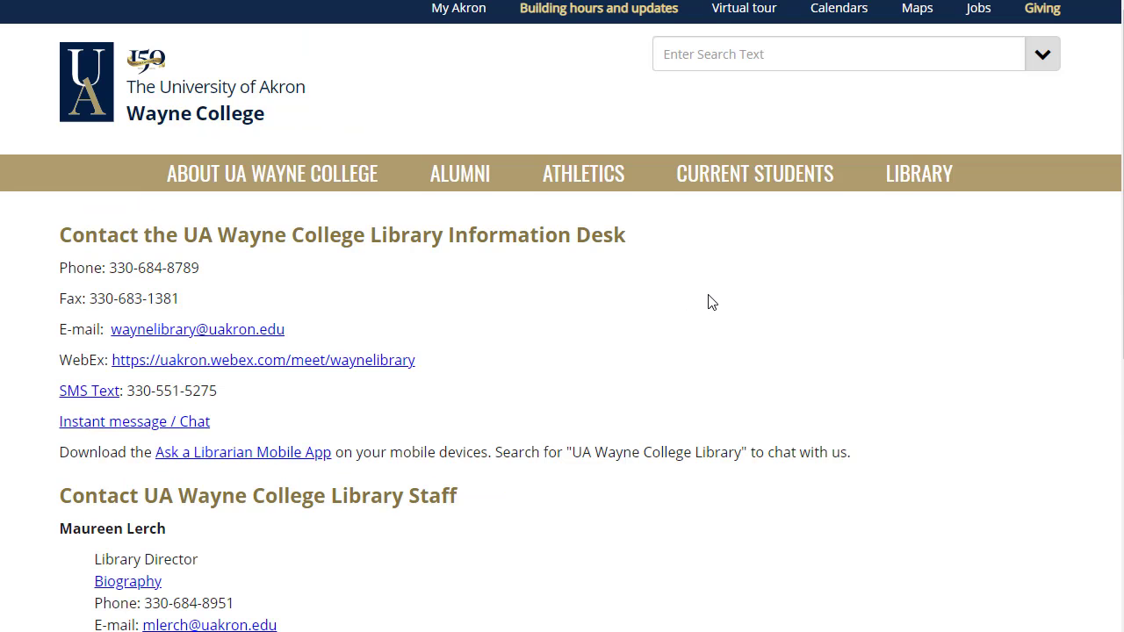
- Review the contact options for the Wayne College Library information desk and its staff
scroll(711, 303, down, 2)
scroll(709, 303, down, 1)
scroll(710, 304, up, 1)
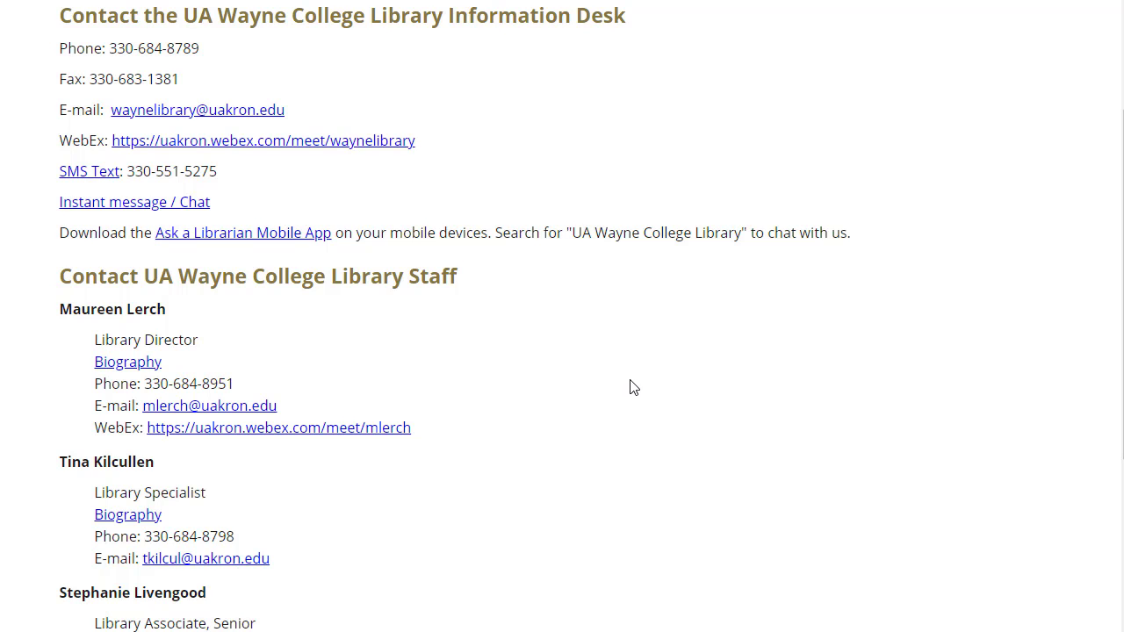
scroll(633, 387, up, 2)
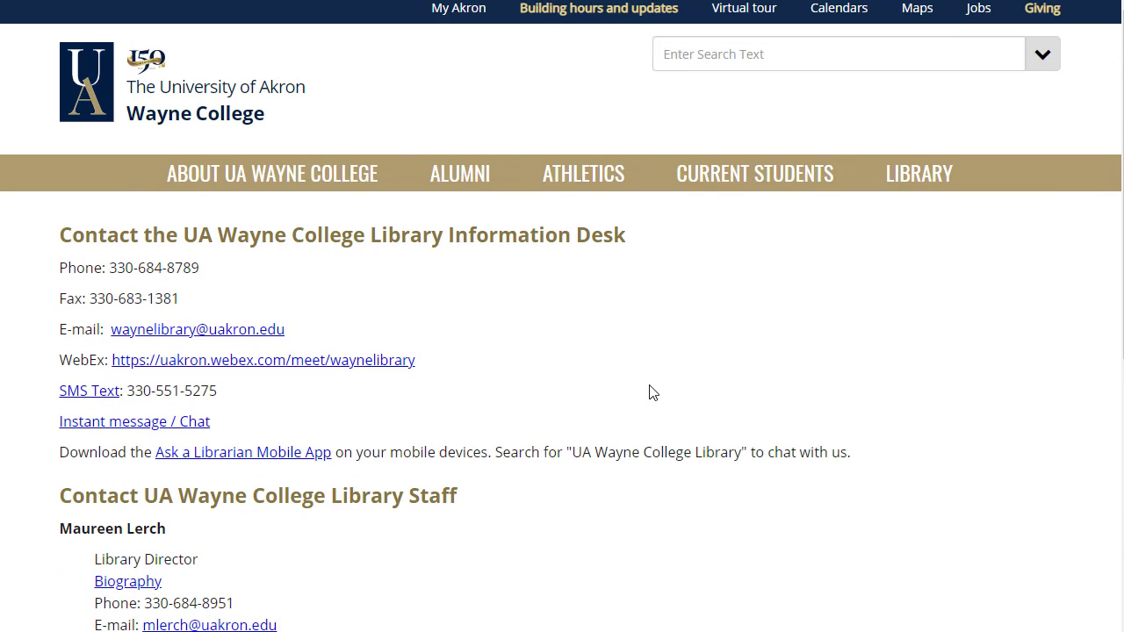